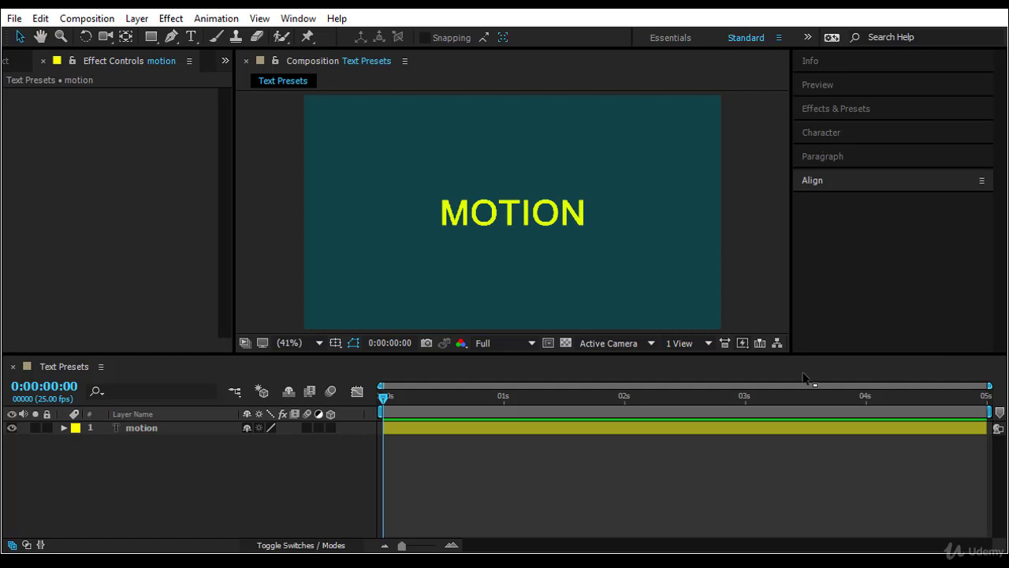
Step: Select the MOTION text layer at the timeline start, switch to Adobe Bridge and open the Blurs folder within the Text presets
{"action": "left_click", "coordinate": [536, 217]}
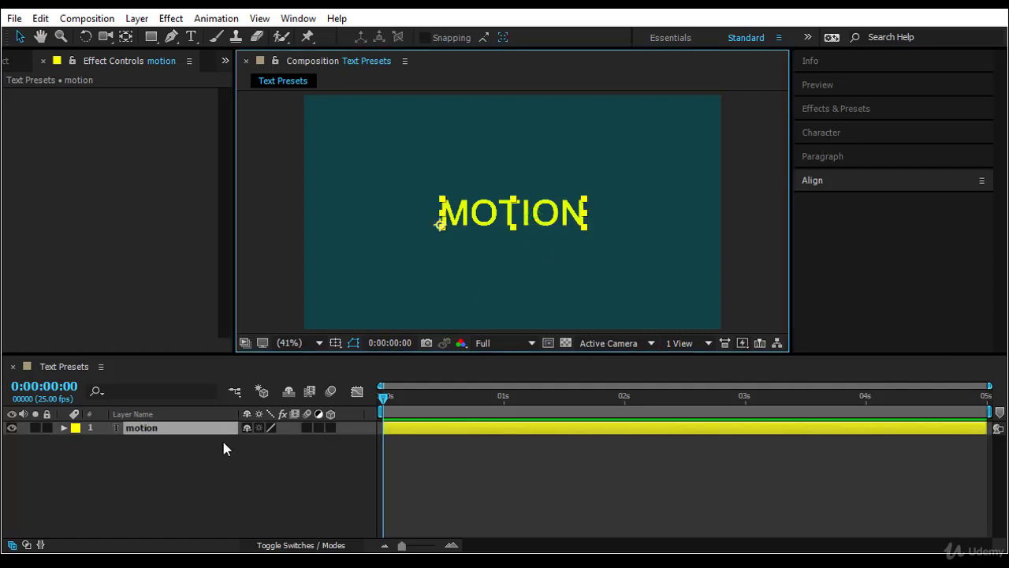
{"action": "left_click", "coordinate": [383, 394]}
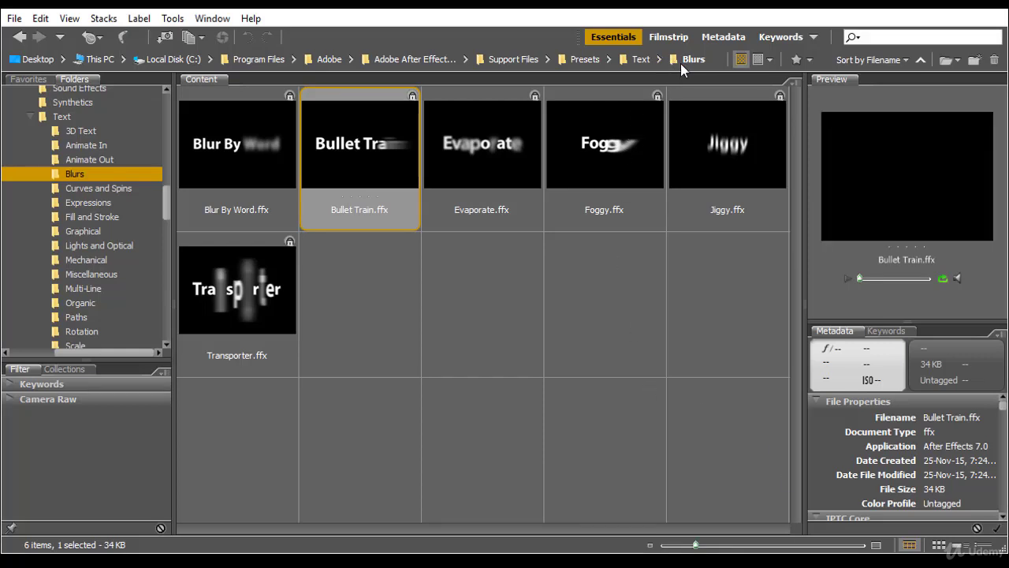
{"action": "left_click", "coordinate": [644, 61]}
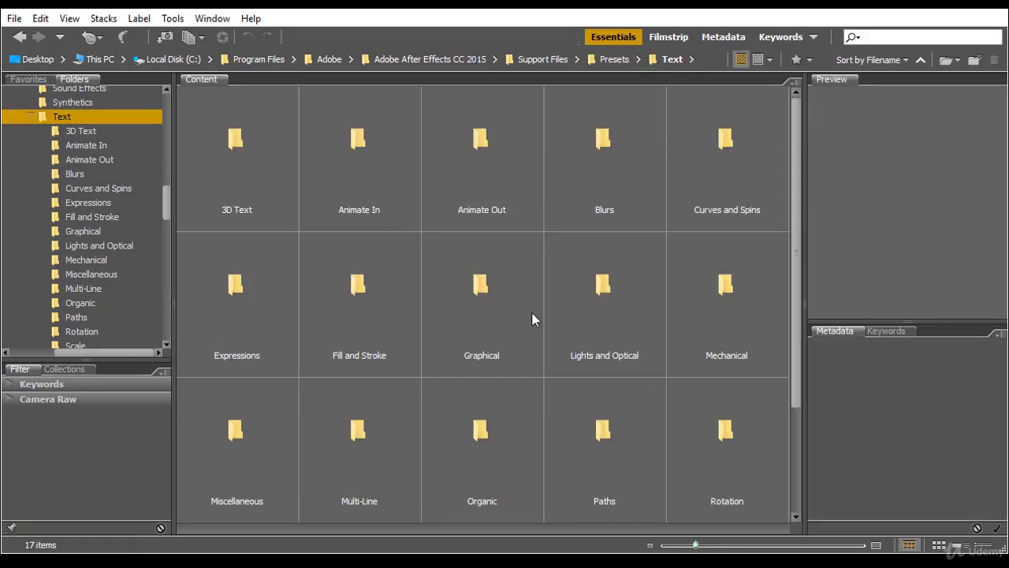
{"action": "left_click", "coordinate": [617, 190]}
{"action": "double_click", "coordinate": [617, 190]}
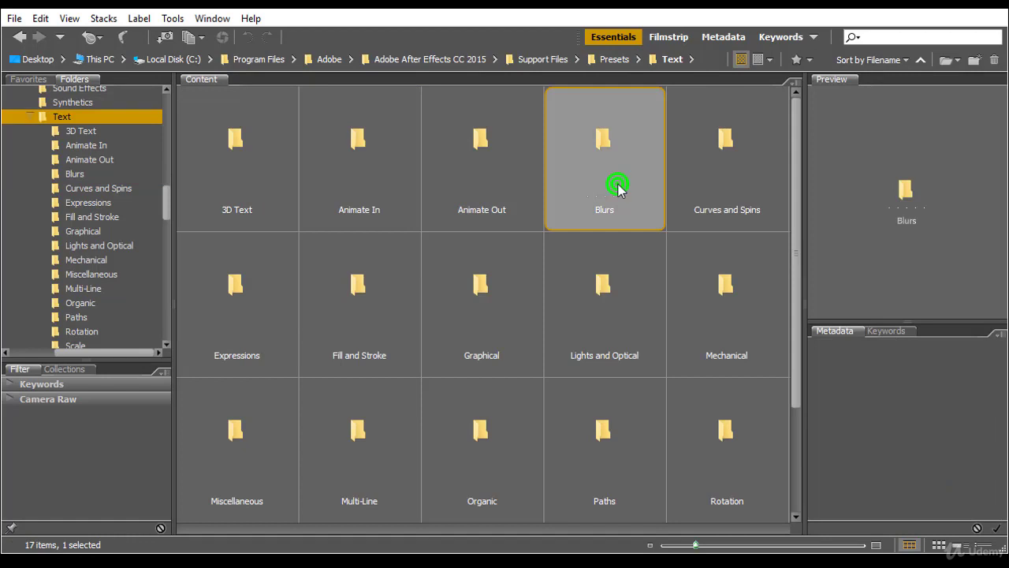
{"action": "left_click", "coordinate": [613, 197]}
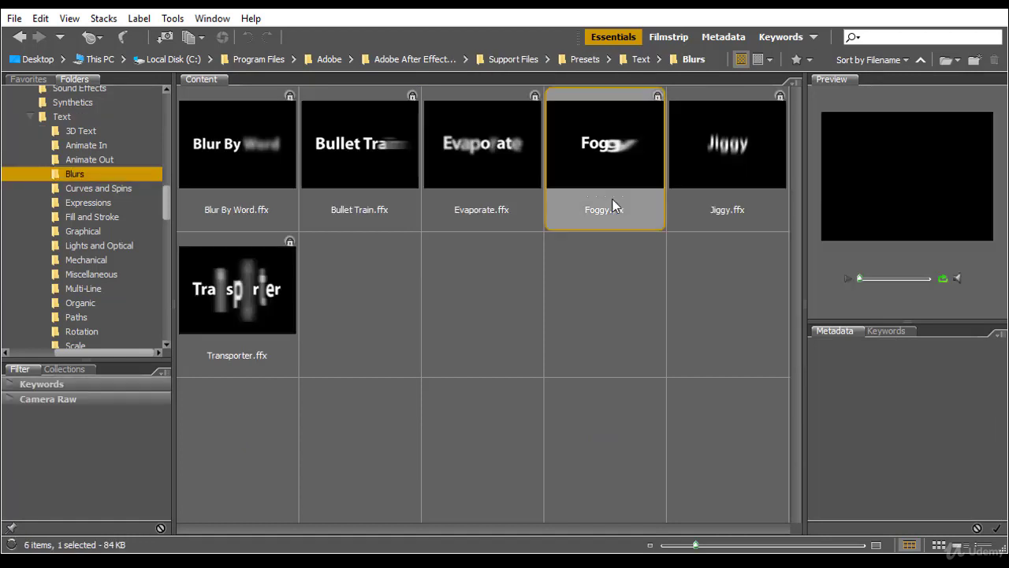
Step: Preview the Blur By Word and Bullet Train presets, and apply Blur By Word to the motion text layer
{"action": "left_click", "coordinate": [239, 151]}
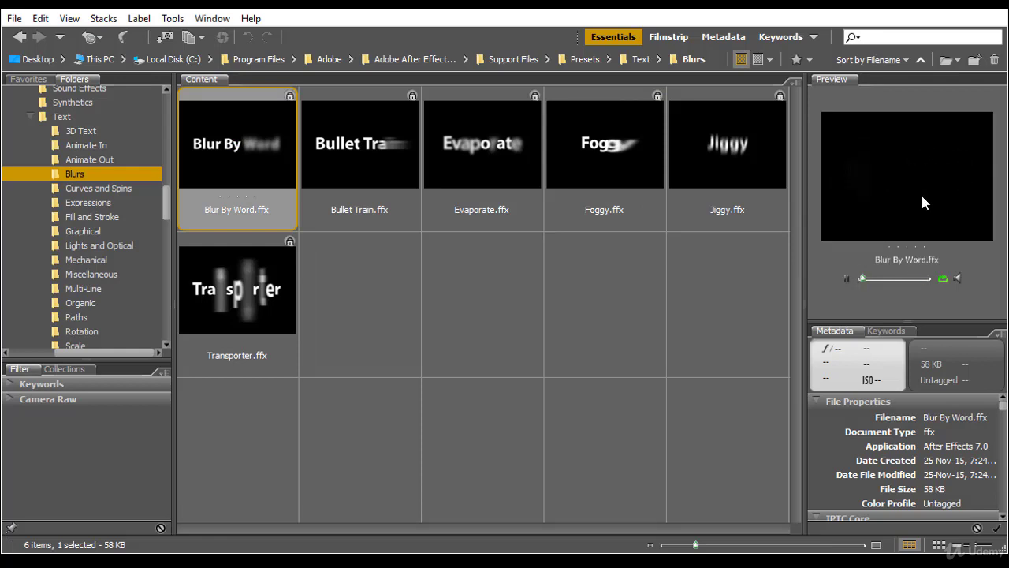
{"action": "left_click", "coordinate": [361, 145]}
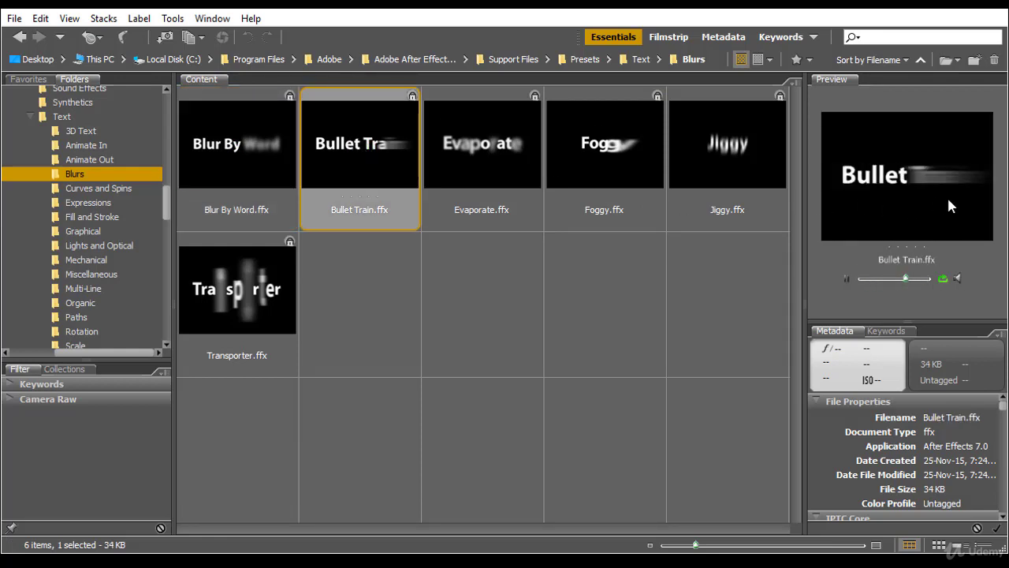
{"action": "left_click", "coordinate": [240, 160]}
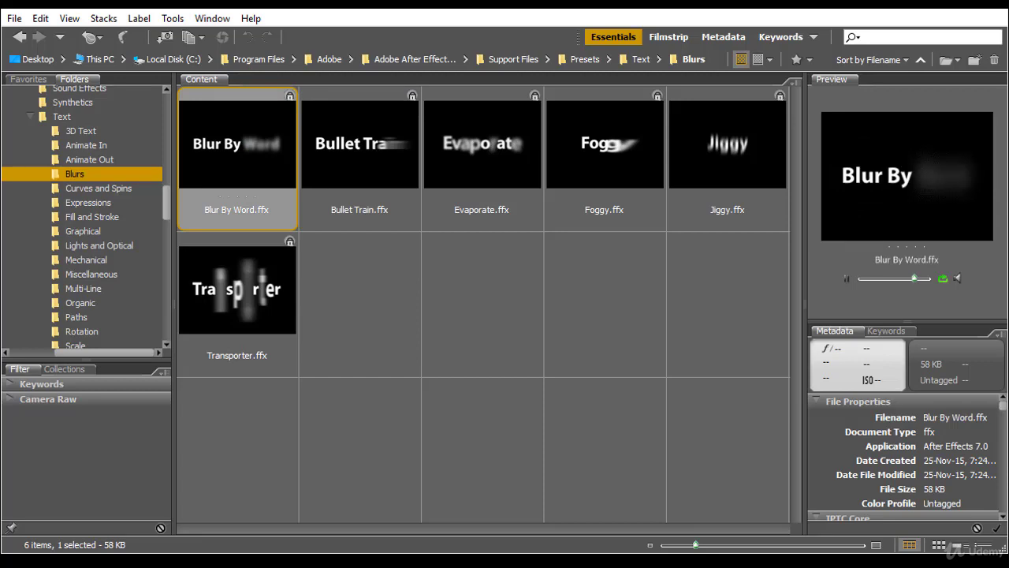
{"action": "mouse_move", "coordinate": [648, 565]}
{"action": "left_click", "coordinate": [648, 499]}
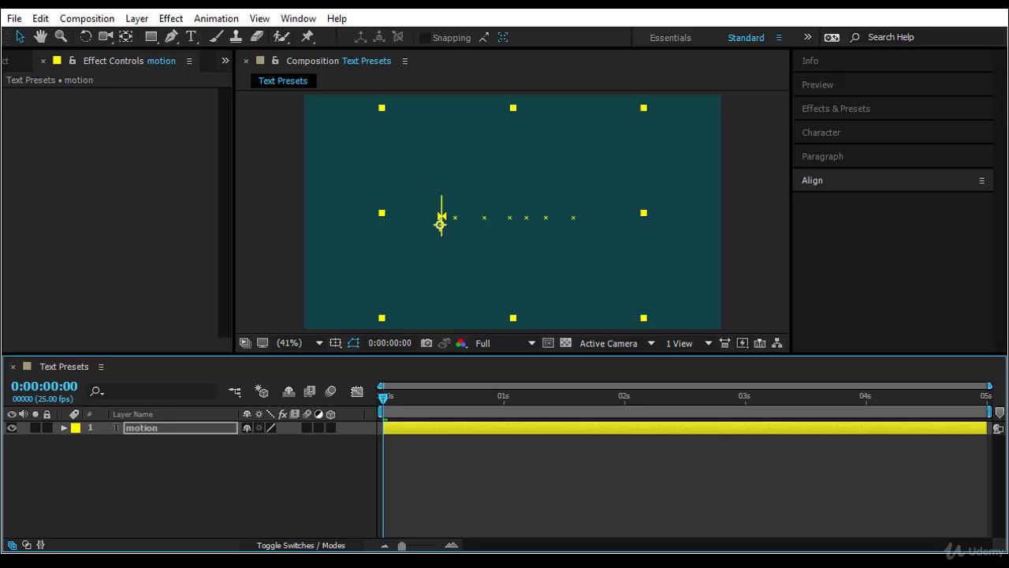
Step: Deselect the motion layer and play back its Blur By Word animation
{"action": "left_click_drag", "start_coordinate": [384, 397], "coordinate": [364, 436]}
{"action": "left_click", "coordinate": [477, 488]}
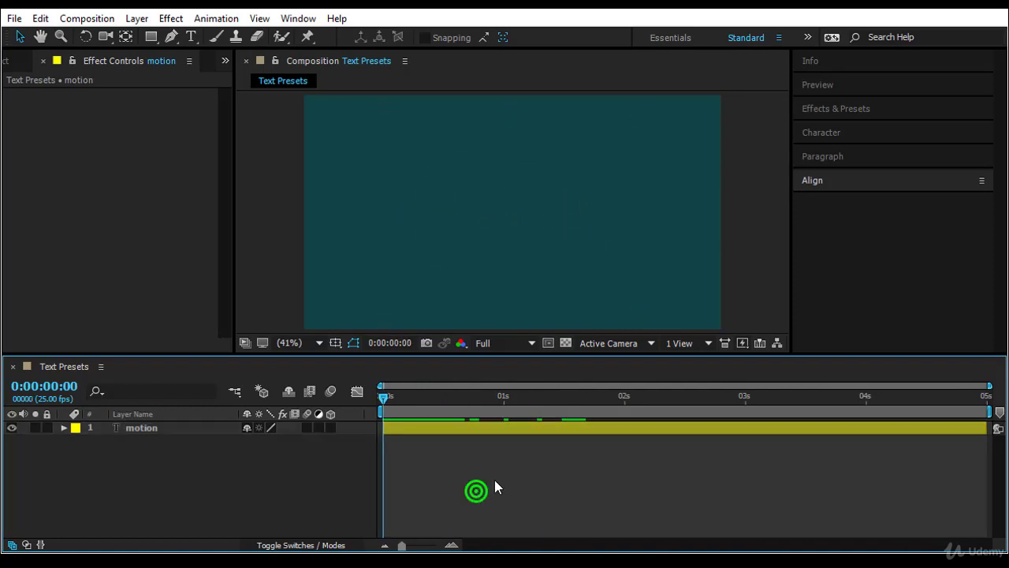
{"action": "left_click", "coordinate": [832, 93]}
{"action": "left_click", "coordinate": [841, 107]}
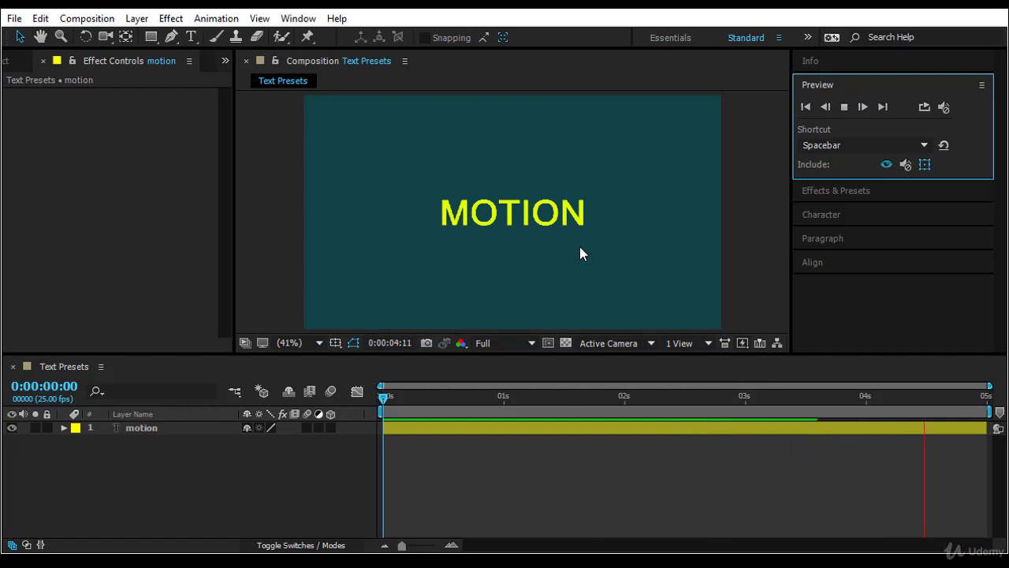
Step: Reveal the motion layer's modified properties and examine the animated Offset of the Blur By Word range selector
{"action": "left_click", "coordinate": [197, 428]}
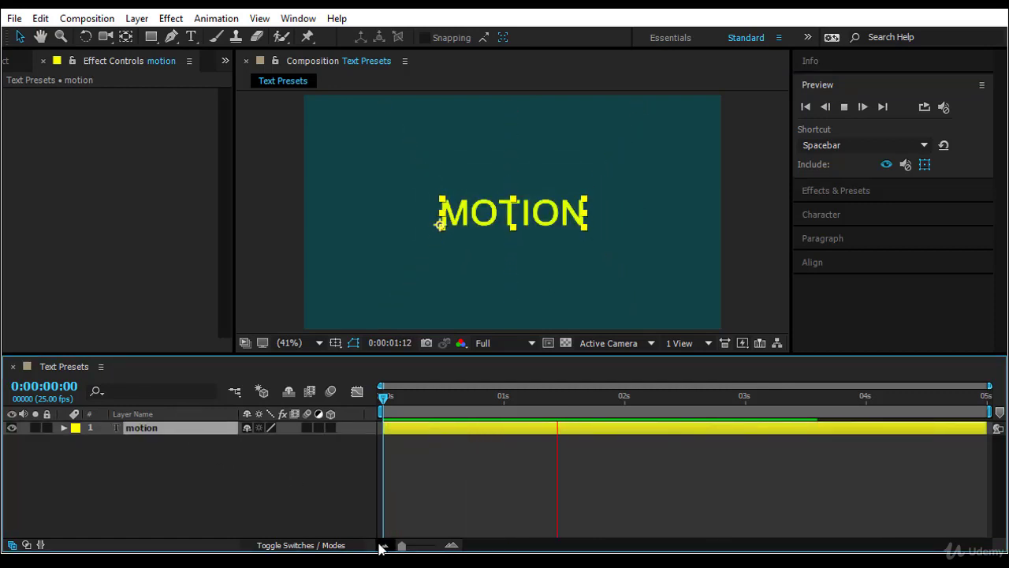
{"action": "key", "text": "u"}
{"action": "key", "text": "u"}
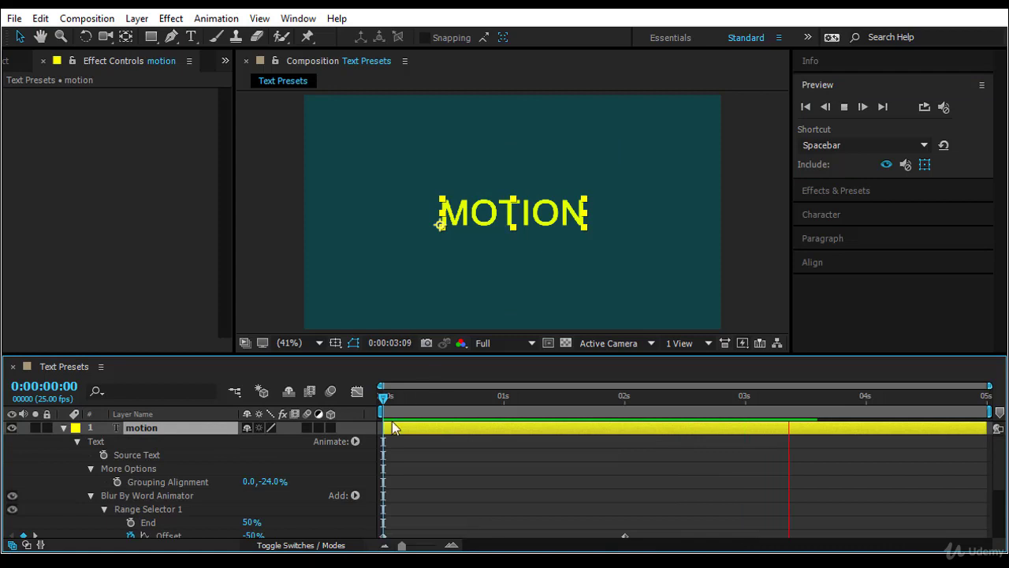
{"action": "scroll", "coordinate": [351, 473], "scroll_direction": "down", "scroll_amount": 2}
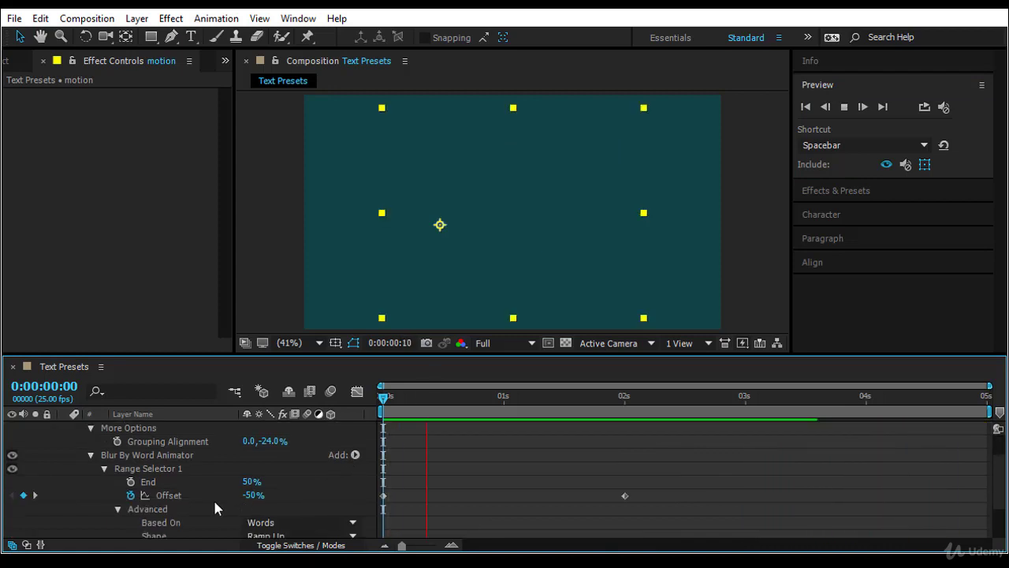
{"action": "left_click", "coordinate": [179, 494]}
Step: Scrub from the start to 0:00:01:09 to examine how the animator's Offset and Opacity affect the text
{"action": "left_click", "coordinate": [381, 398]}
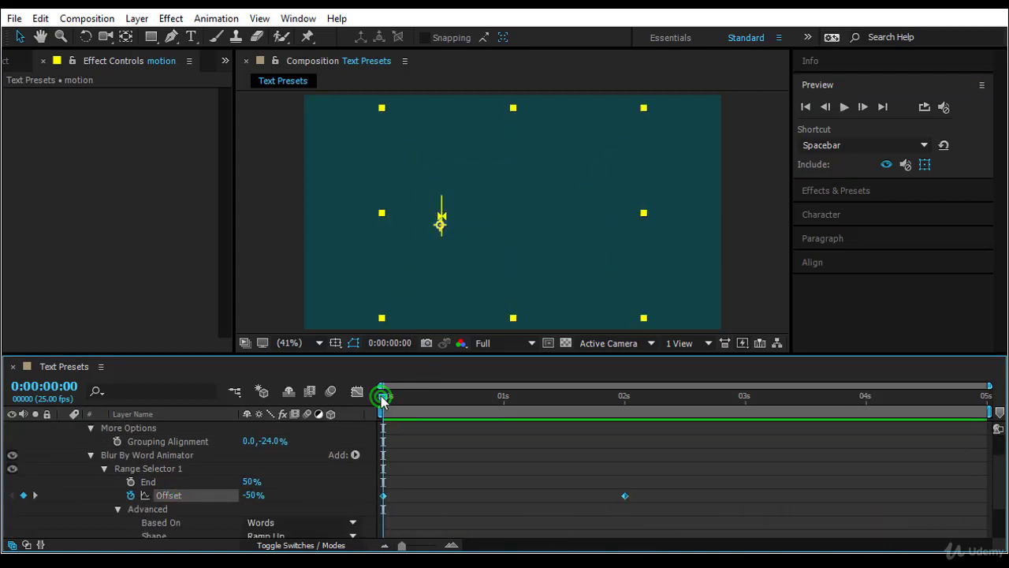
{"action": "left_click_drag", "start_coordinate": [382, 399], "coordinate": [527, 432]}
{"action": "scroll", "coordinate": [315, 493], "scroll_direction": "down", "scroll_amount": 2}
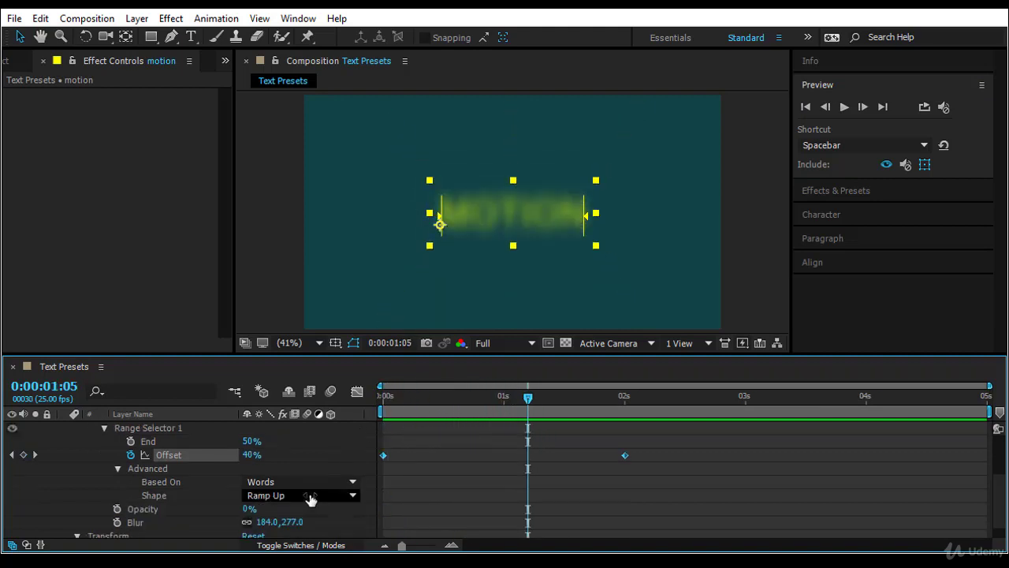
{"action": "left_click", "coordinate": [180, 506]}
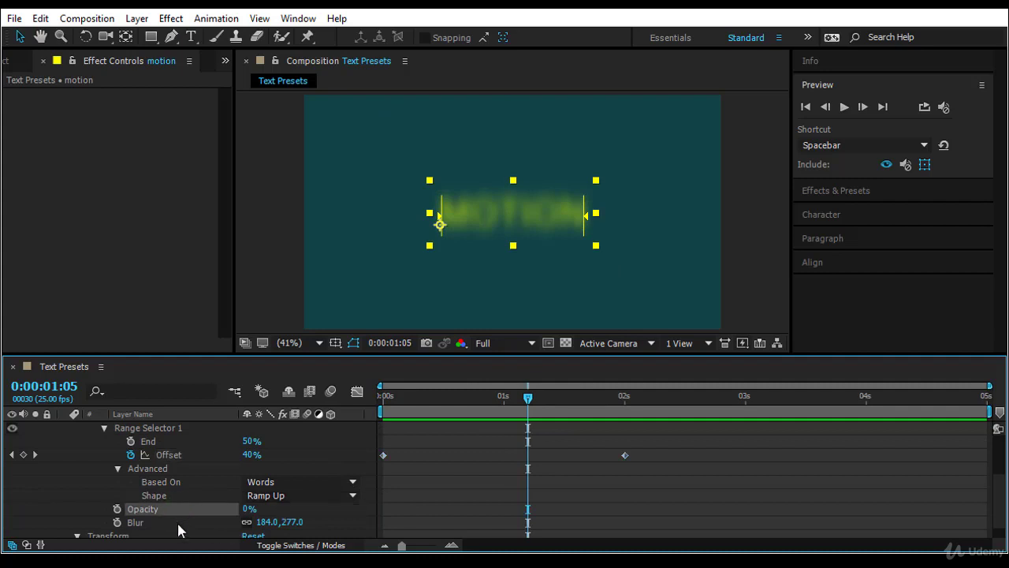
{"action": "left_click", "coordinate": [169, 510]}
{"action": "left_click_drag", "start_coordinate": [528, 410], "coordinate": [547, 453]}
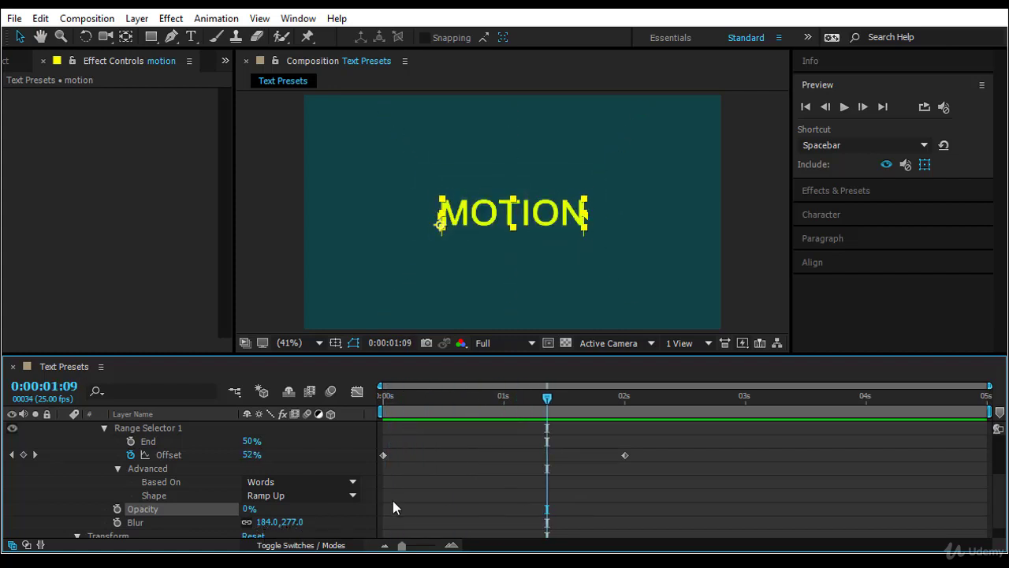
Step: Try linking the two Blur dimensions of the Blur By Word animator, and scrub the timeline to check the effect
{"action": "left_click", "coordinate": [244, 521]}
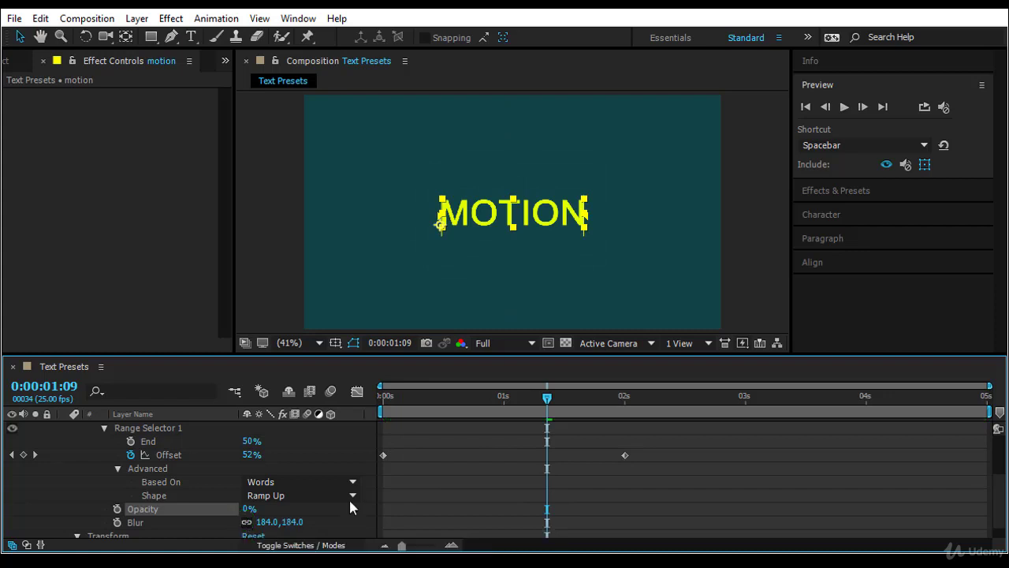
{"action": "left_click", "coordinate": [539, 398]}
{"action": "left_click_drag", "start_coordinate": [463, 426], "coordinate": [407, 454]}
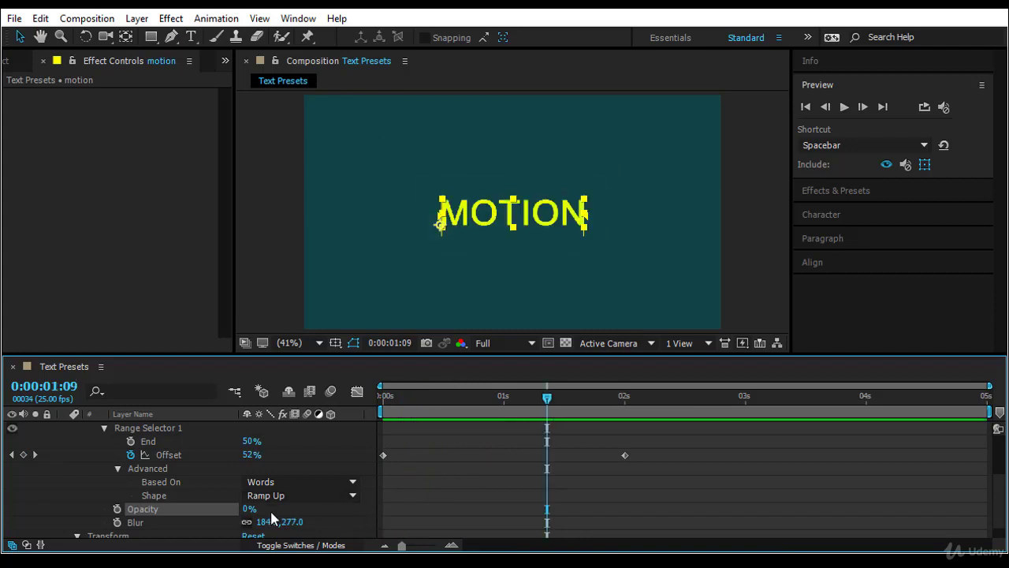
{"action": "left_click_drag", "start_coordinate": [547, 398], "coordinate": [561, 446]}
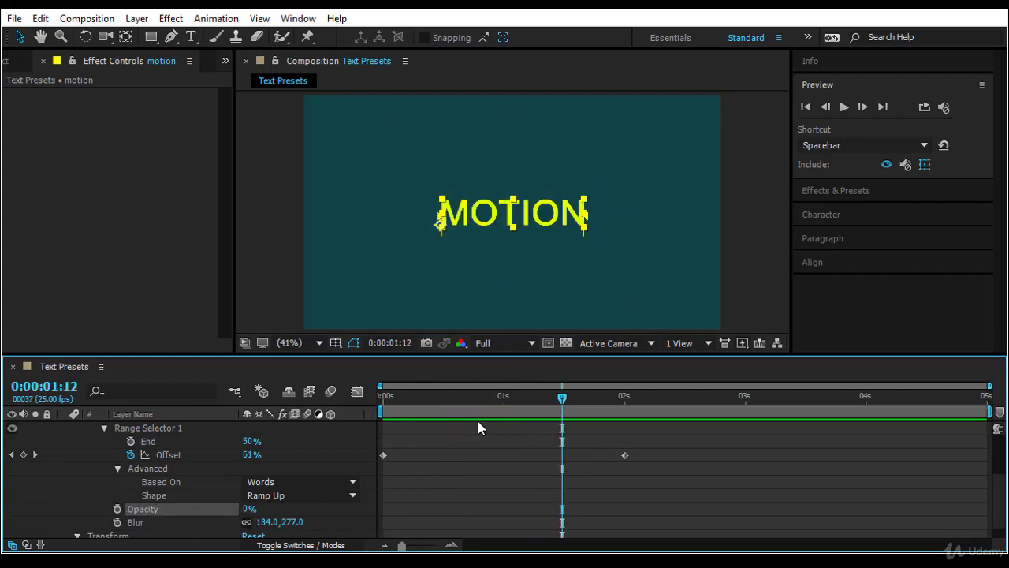
{"action": "left_click_drag", "start_coordinate": [562, 397], "coordinate": [606, 459]}
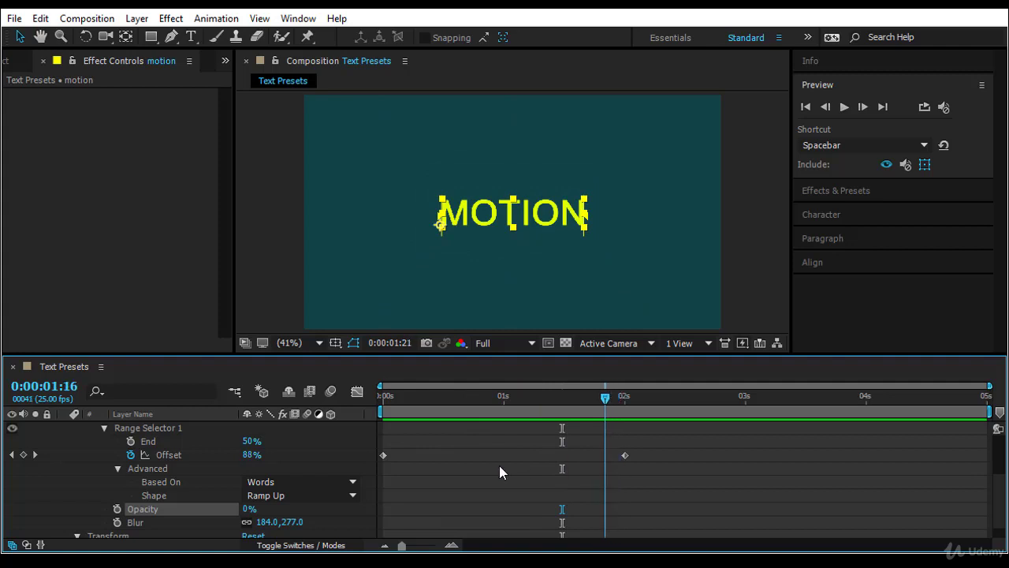
Step: At the timeline start, try the Blur By Word animator's Opacity at 100%, and set it back to 0%
{"action": "key", "text": "Home"}
{"action": "left_click_drag", "start_coordinate": [243, 509], "coordinate": [438, 465]}
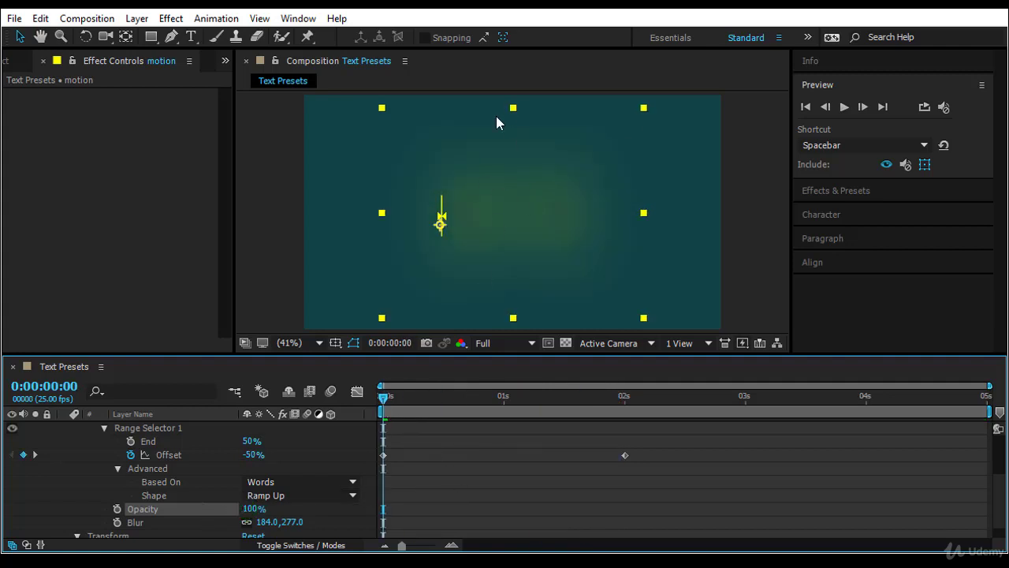
{"action": "left_click_drag", "start_coordinate": [251, 509], "coordinate": [124, 505]}
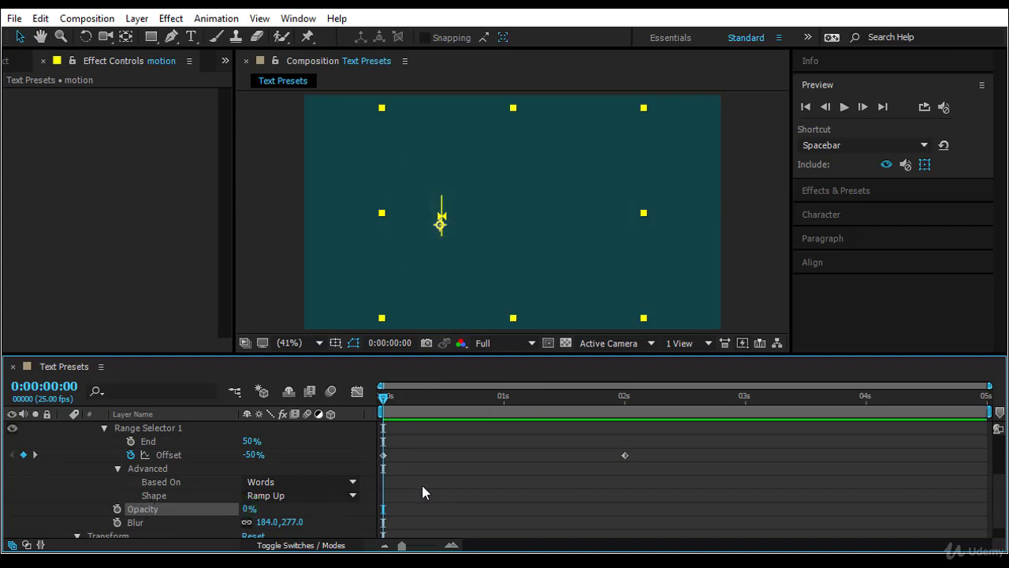
Step: Delete the Blur By Word animator from the motion layer and play the composition to check the text
{"action": "scroll", "coordinate": [417, 484], "scroll_direction": "up", "scroll_amount": 2}
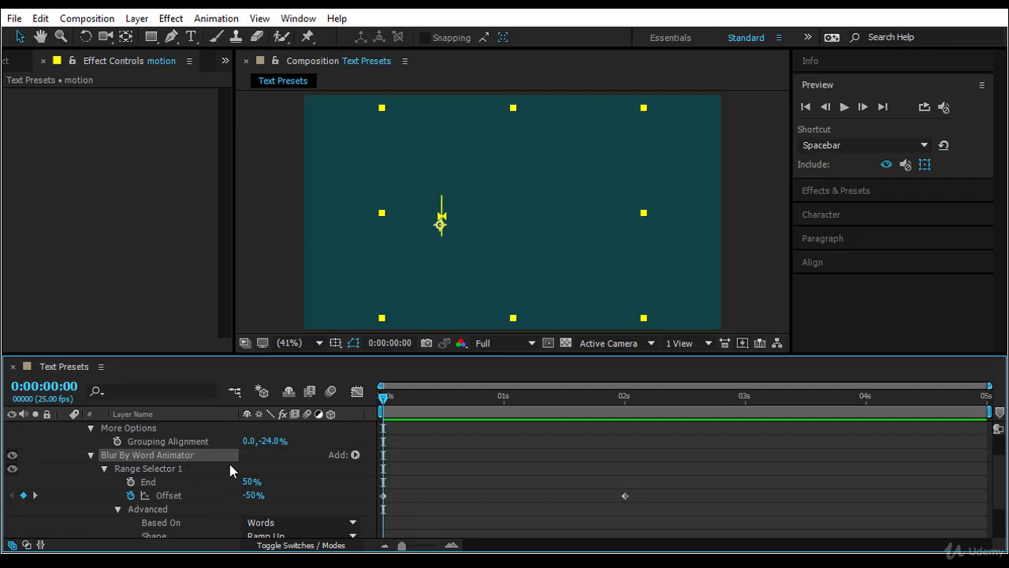
{"action": "key", "text": "ctrl+z"}
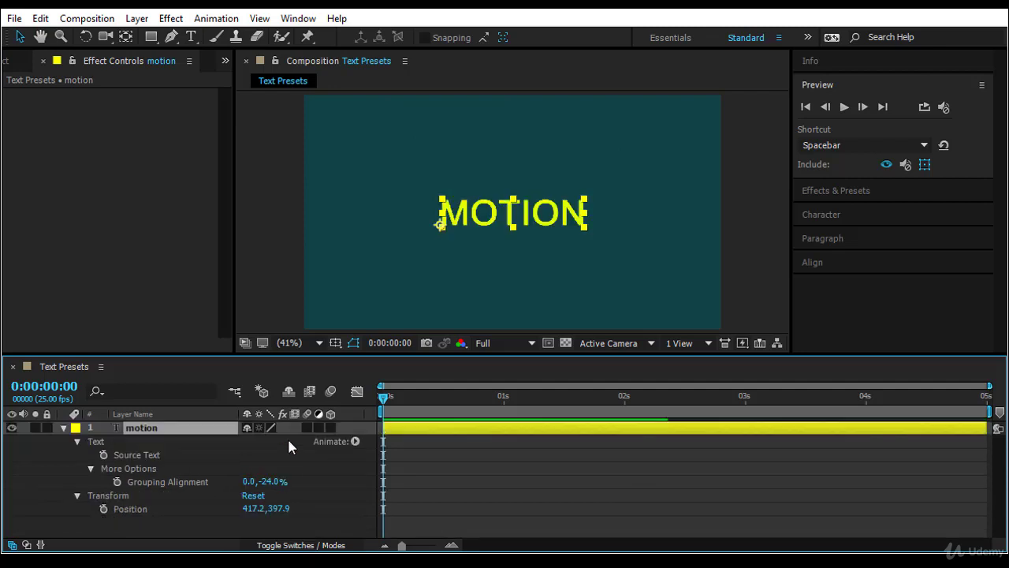
{"action": "key", "text": "space"}
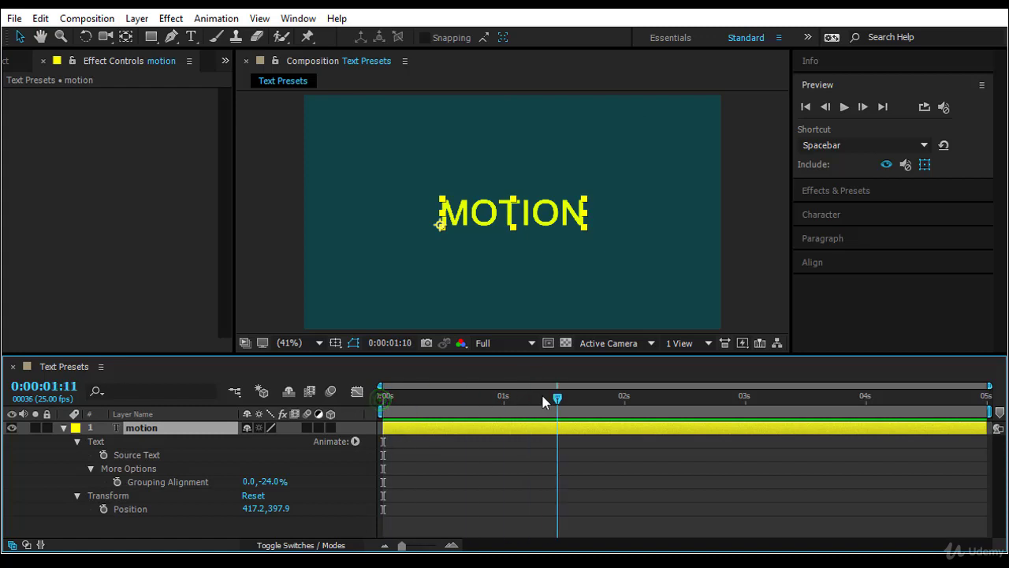
{"action": "key", "text": "space"}
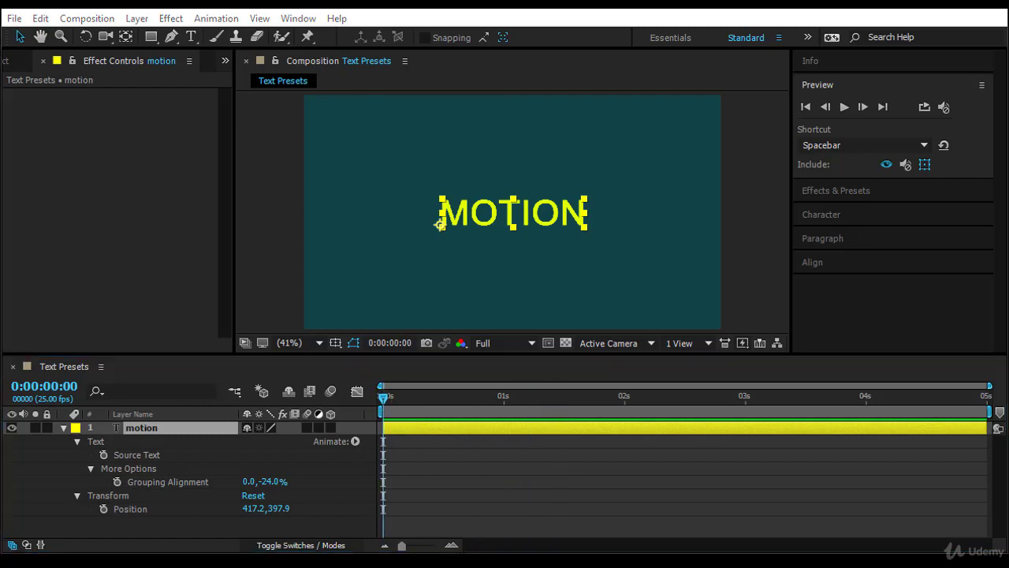
Step: Switch to Adobe Bridge, apply the Bullet Train preset to the motion layer and play back the animation
{"action": "key", "text": "alt+Tab"}
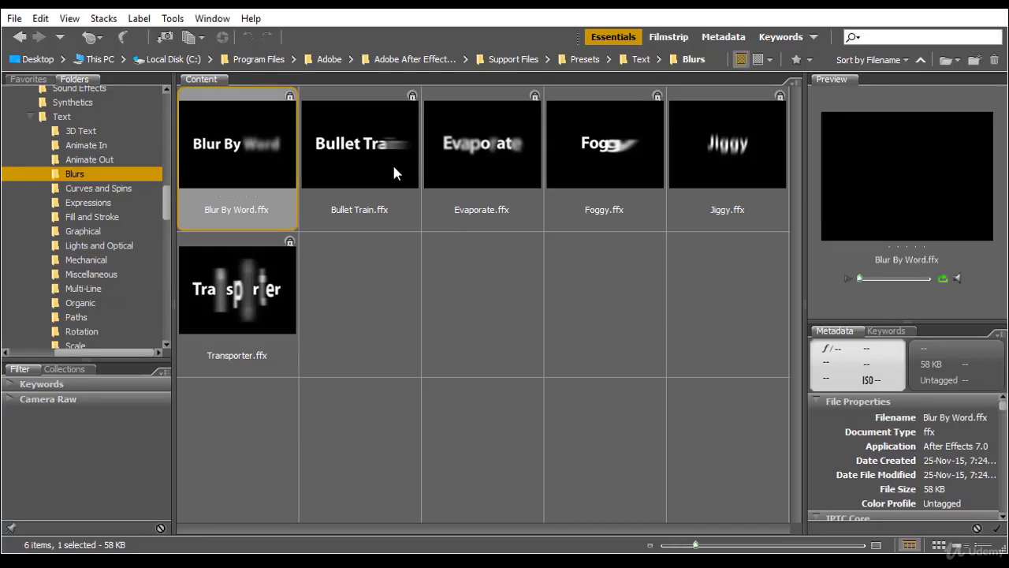
{"action": "left_click", "coordinate": [392, 162]}
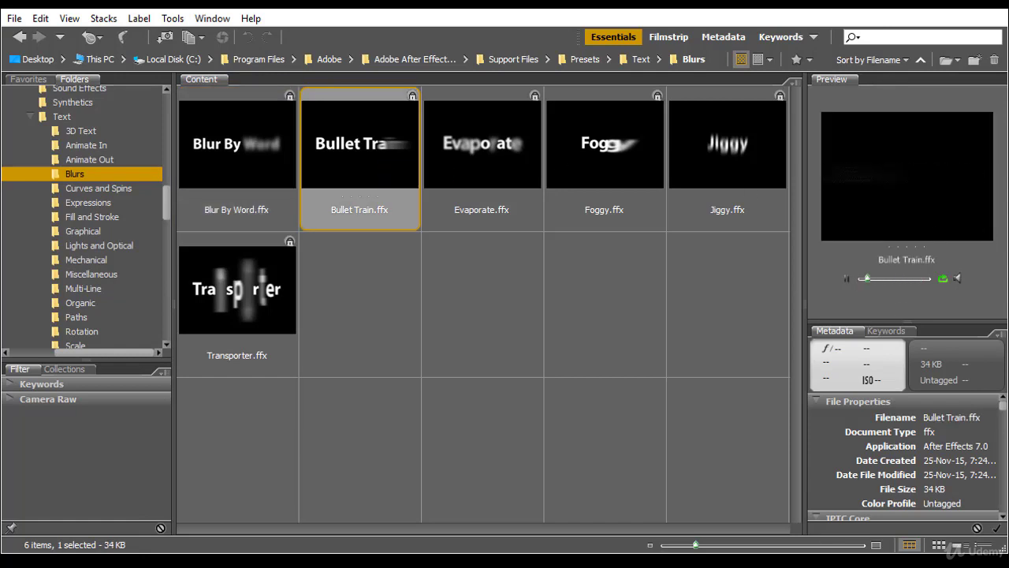
{"action": "left_click", "coordinate": [613, 541]}
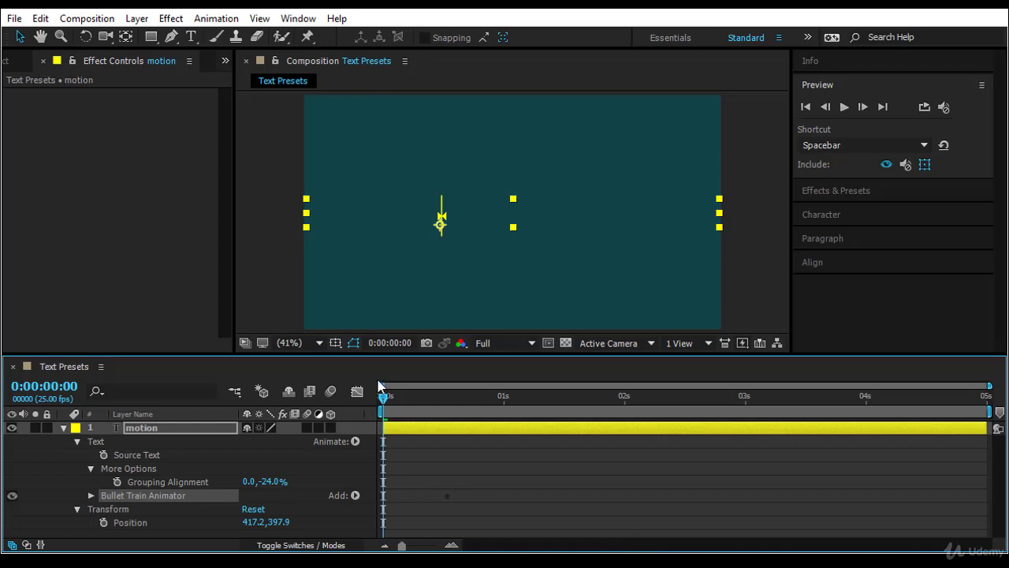
{"action": "key", "text": "space"}
{"action": "key", "text": "space"}
Step: Append the word "Graphics" to the motion layer's text, and return to the Selection tool
{"action": "double_click", "coordinate": [158, 426]}
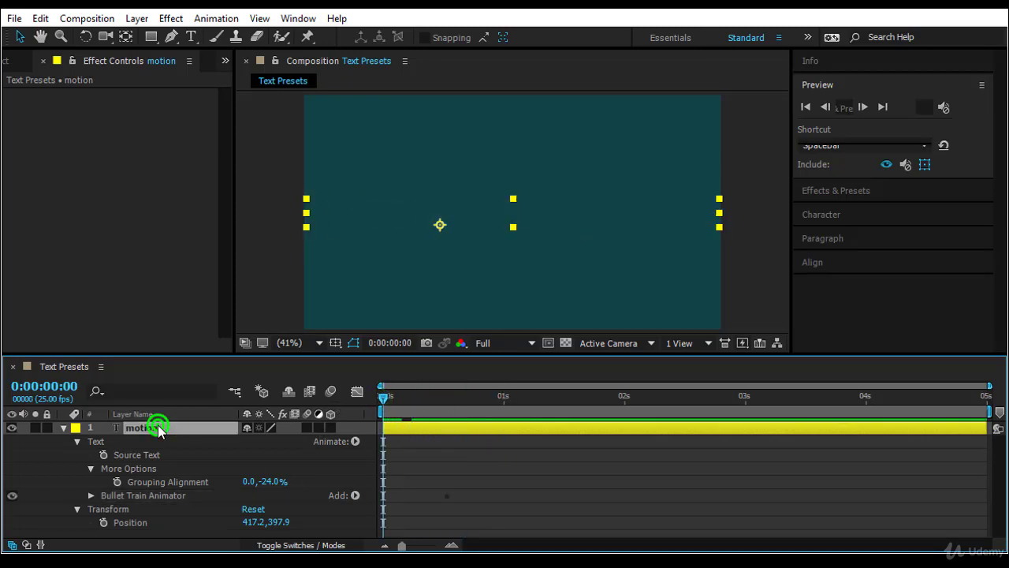
{"action": "key", "text": "Right"}
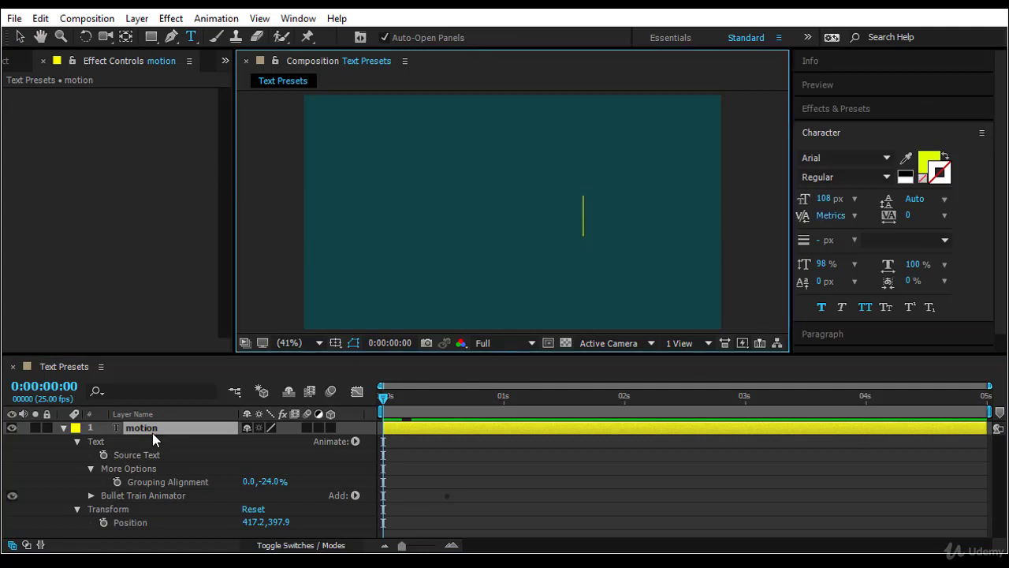
{"action": "type", "text": "Graphics"}
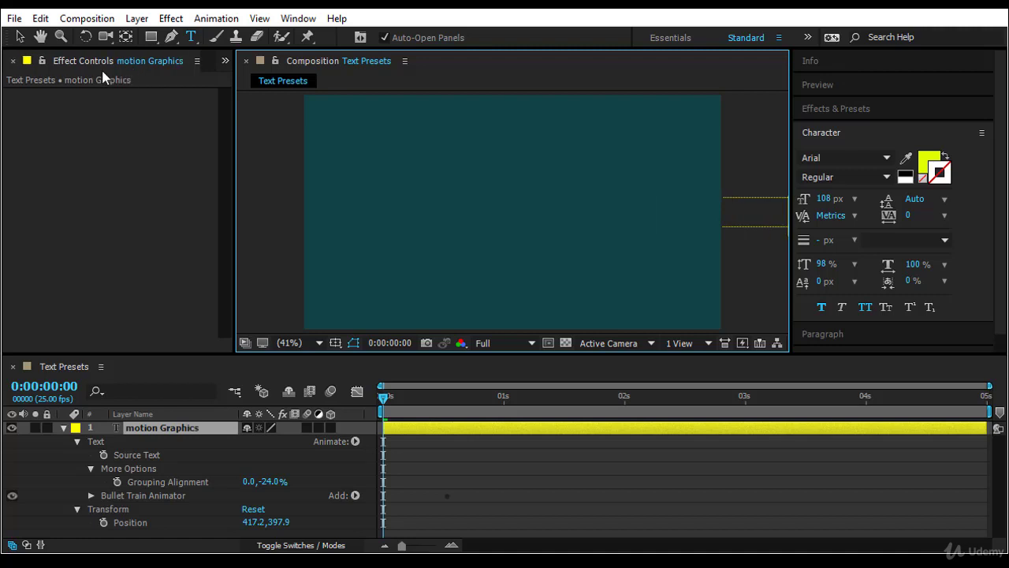
{"action": "left_click", "coordinate": [19, 36]}
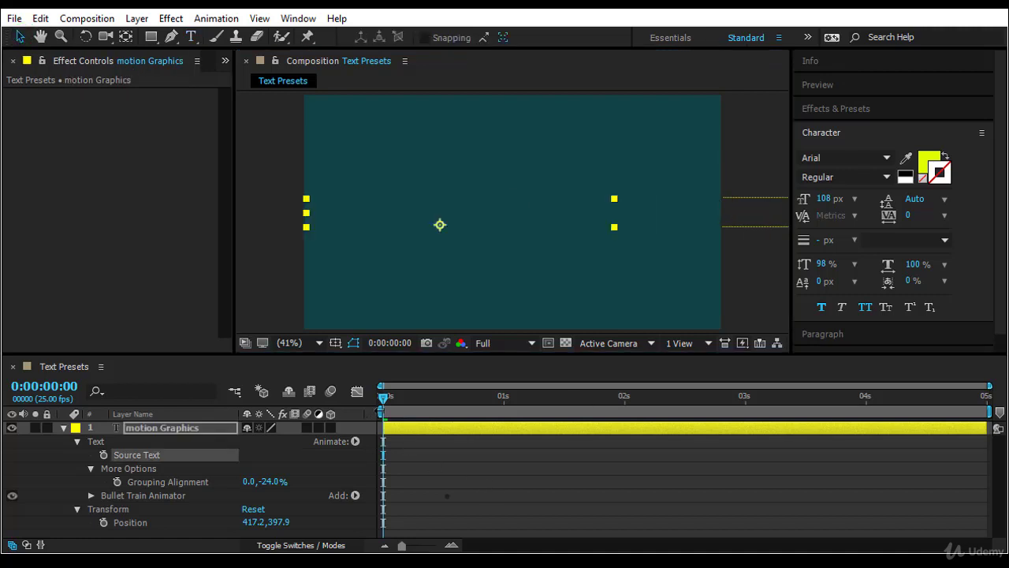
Step: At one second, move the MOTION GRAPHICS text to the horizontal middle of the frame, and play back the animation from the timeline start
{"action": "left_click_drag", "start_coordinate": [384, 396], "coordinate": [507, 422]}
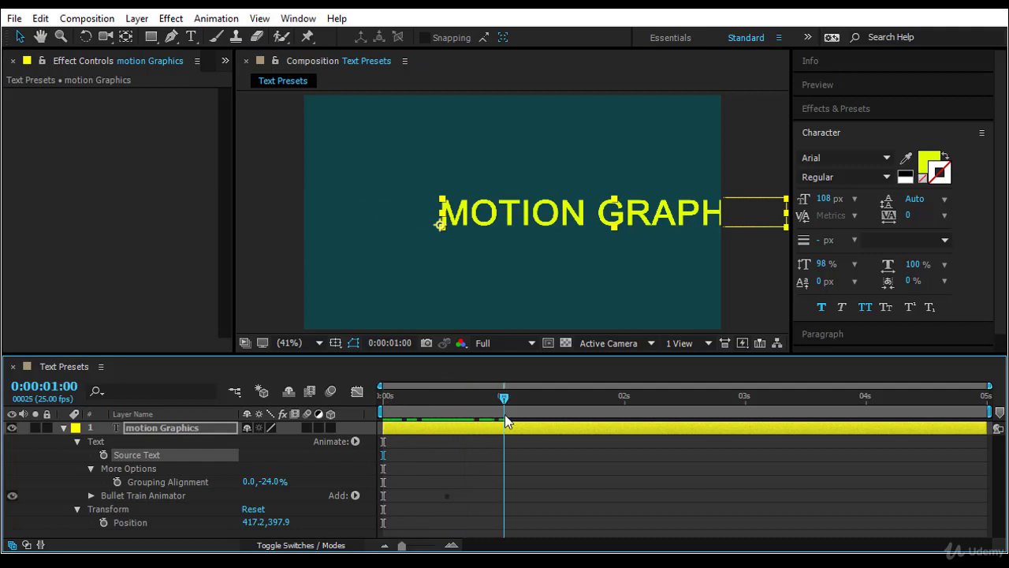
{"action": "left_click_drag", "start_coordinate": [656, 207], "coordinate": [565, 210]}
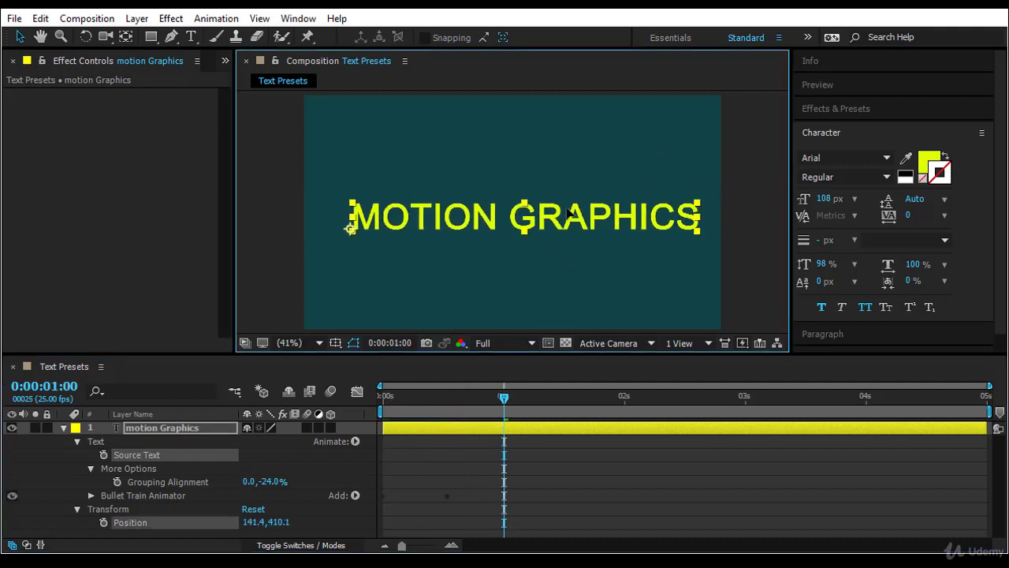
{"action": "left_click_drag", "start_coordinate": [497, 399], "coordinate": [240, 447]}
{"action": "left_click", "coordinate": [565, 469]}
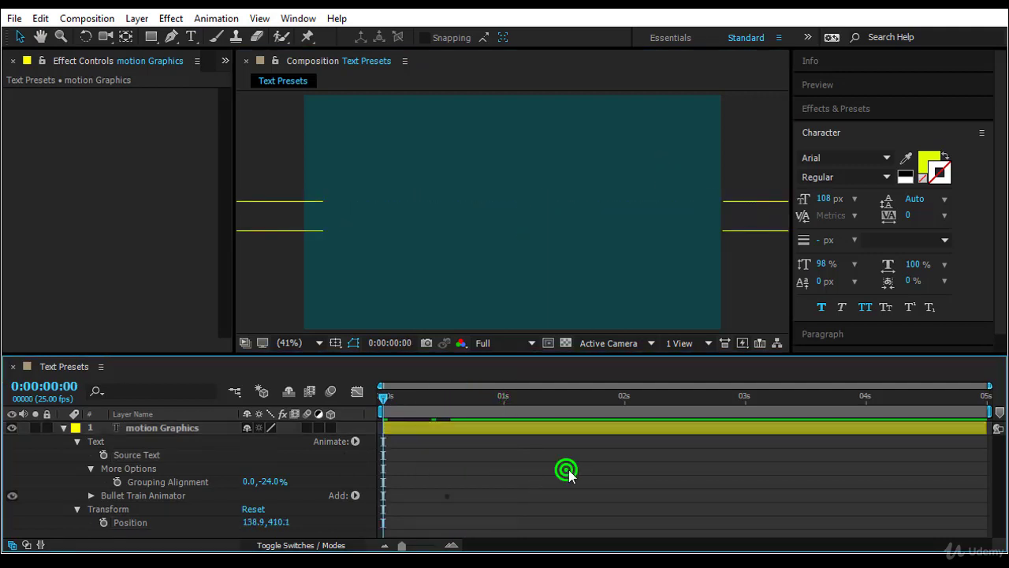
{"action": "left_click", "coordinate": [837, 82]}
{"action": "left_click", "coordinate": [844, 106]}
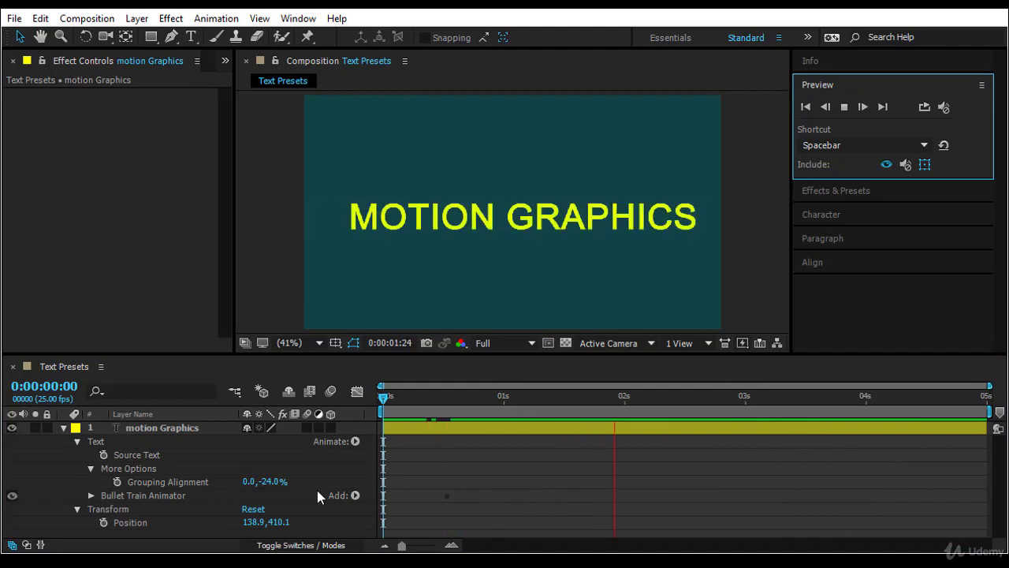
Step: Reveal the text layer's keyframed and modified properties, and examine the Bullet Train Animator's Opacity and Blur
{"action": "left_click", "coordinate": [197, 428]}
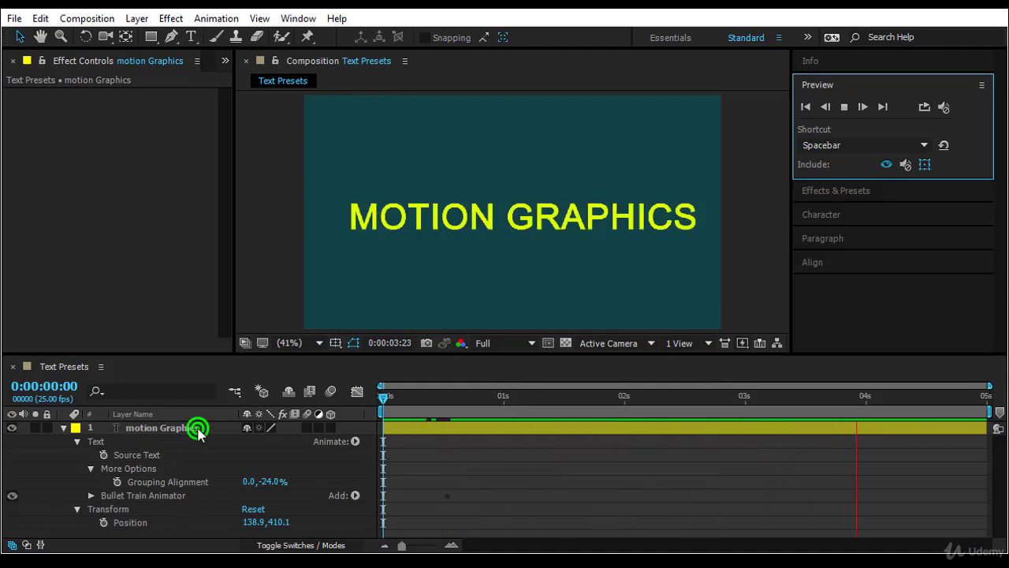
{"action": "key", "text": "u"}
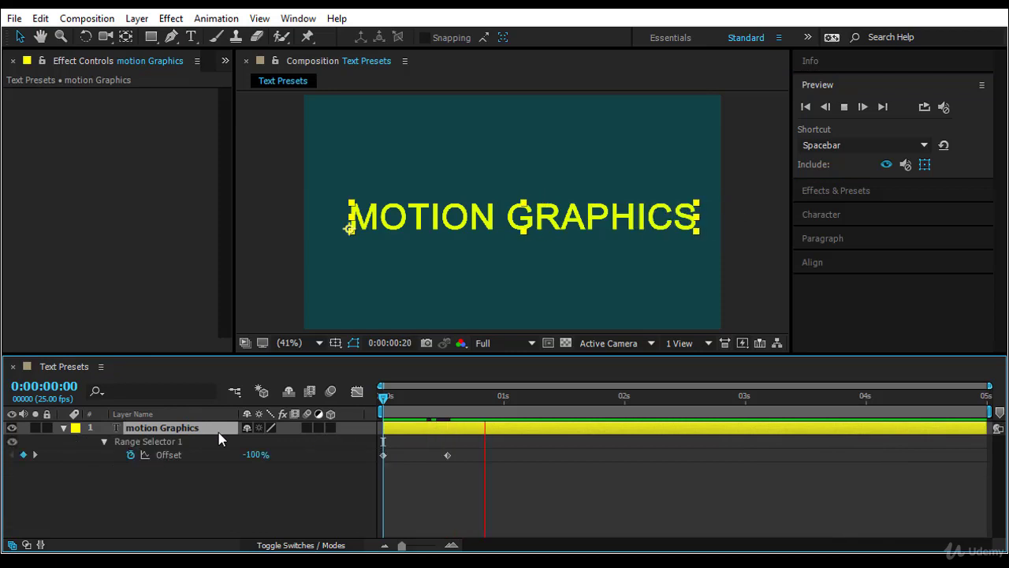
{"action": "key", "text": "u"}
{"action": "key", "text": "u"}
{"action": "scroll", "coordinate": [213, 473], "scroll_direction": "down", "scroll_amount": 3}
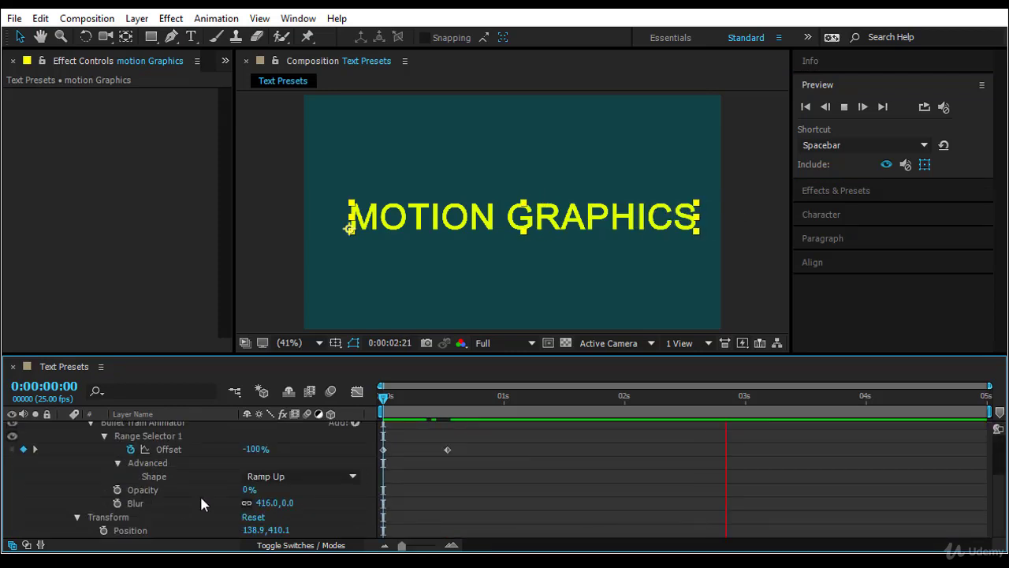
{"action": "left_click", "coordinate": [178, 489]}
{"action": "left_click", "coordinate": [175, 503]}
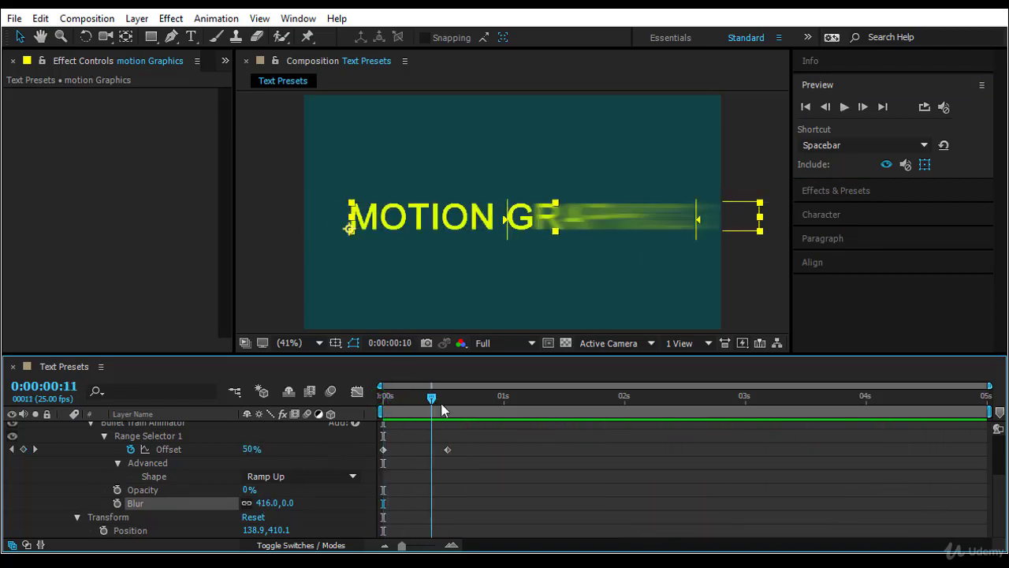
Step: Replay the Bullet Train animation, and return to the timeline start to examine the Range Selector's Offset keyframes
{"action": "key", "text": "space"}
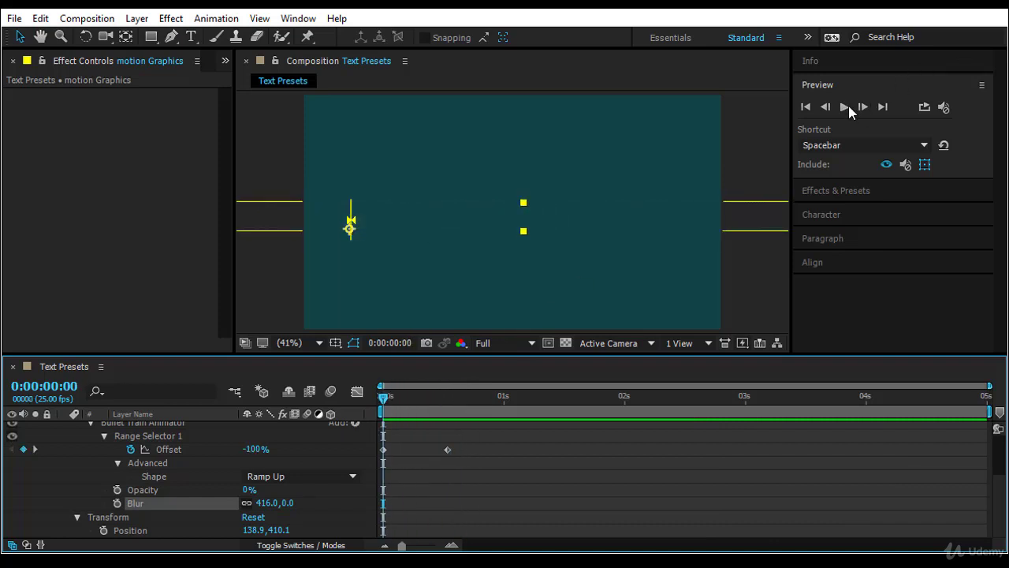
{"action": "left_click", "coordinate": [845, 107]}
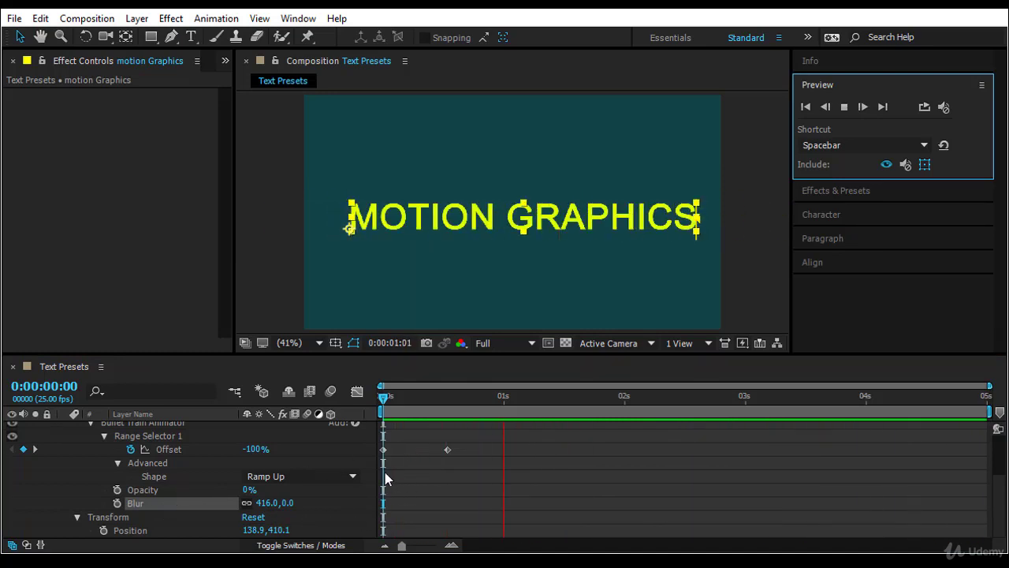
{"action": "left_click", "coordinate": [436, 450]}
{"action": "left_click", "coordinate": [380, 397]}
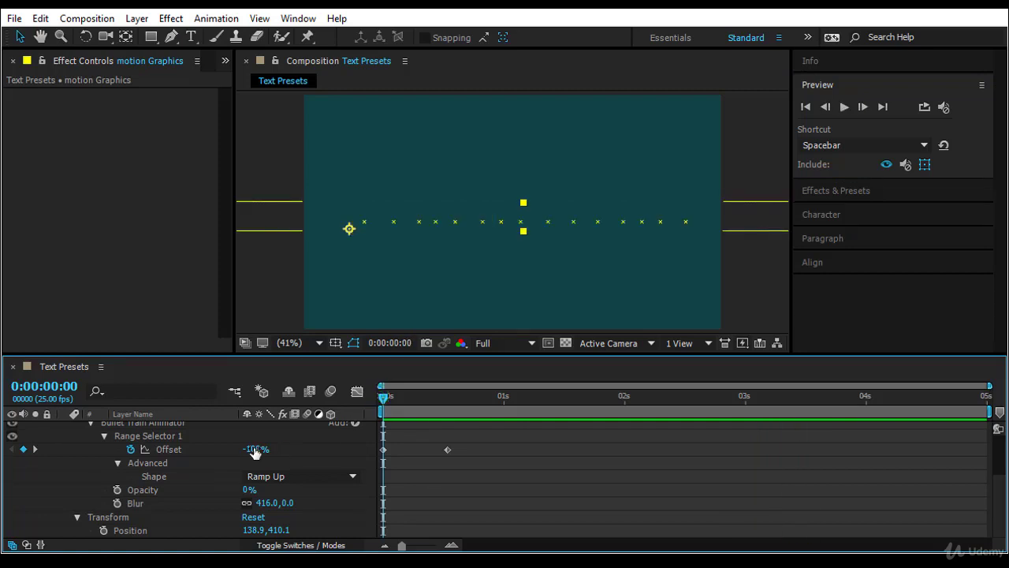
Step: Delete the Bullet Train Animator from the text layer and set the vertical Grouping Alignment to 0%
{"action": "scroll", "coordinate": [253, 454], "scroll_direction": "up", "scroll_amount": 2}
{"action": "left_click", "coordinate": [163, 466]}
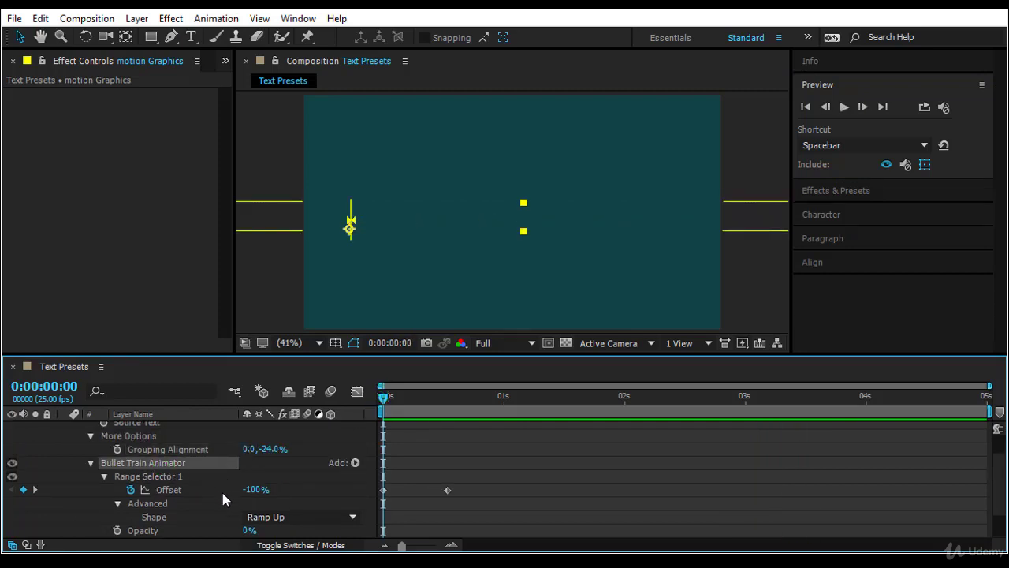
{"action": "key", "text": "Delete"}
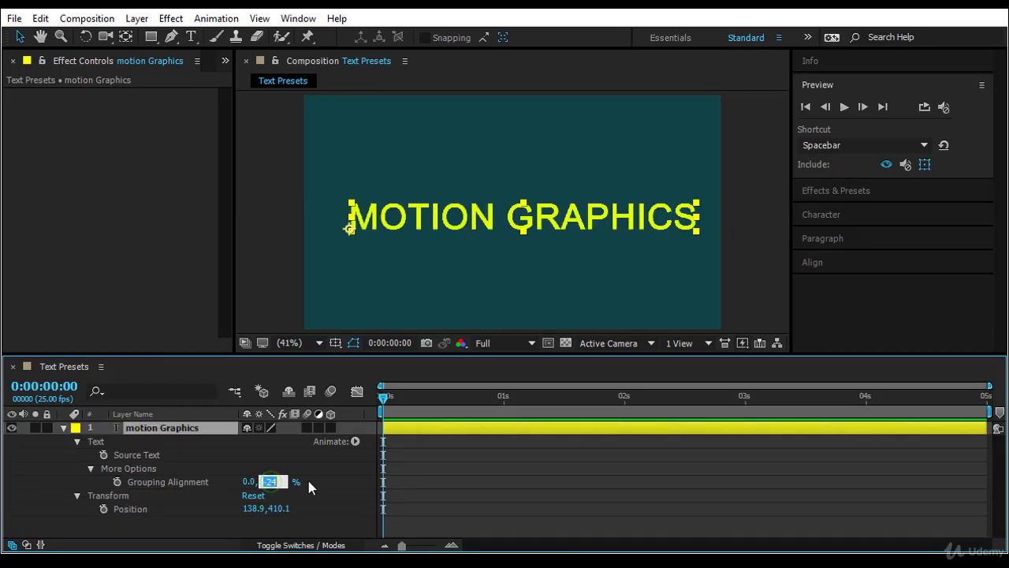
{"action": "type", "text": "0"}
{"action": "key", "text": "Return"}
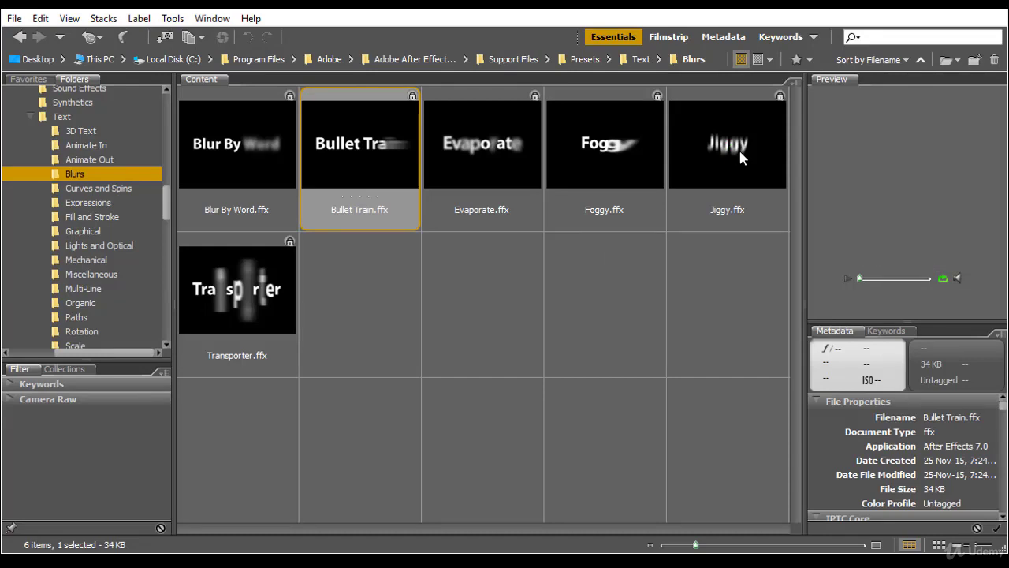
Step: Apply the Jiggy preset from Adobe Bridge to the text layer and play back the animation in After Effects
{"action": "left_click", "coordinate": [741, 158]}
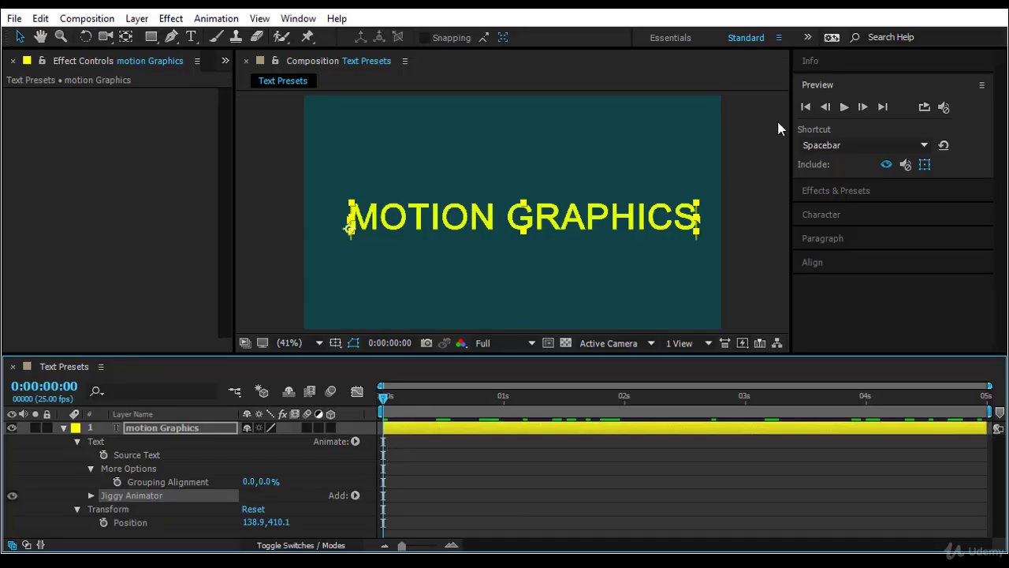
{"action": "left_click", "coordinate": [844, 108]}
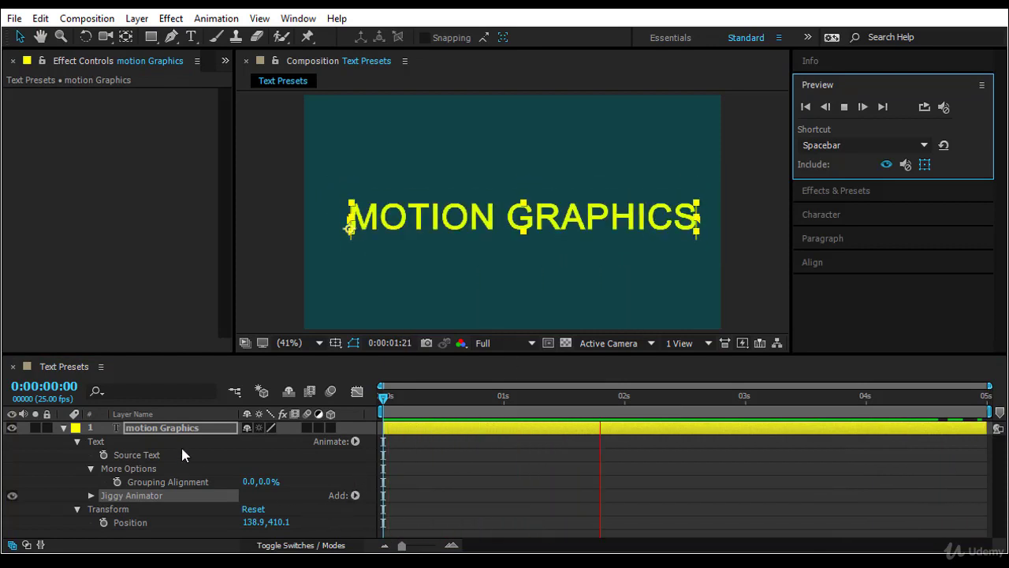
Step: Reveal the Jiggy Animator's modified properties and examine its Blur expression and the selector types that can be added
{"action": "left_click", "coordinate": [189, 426]}
{"action": "key", "text": "u"}
{"action": "key", "text": "u"}
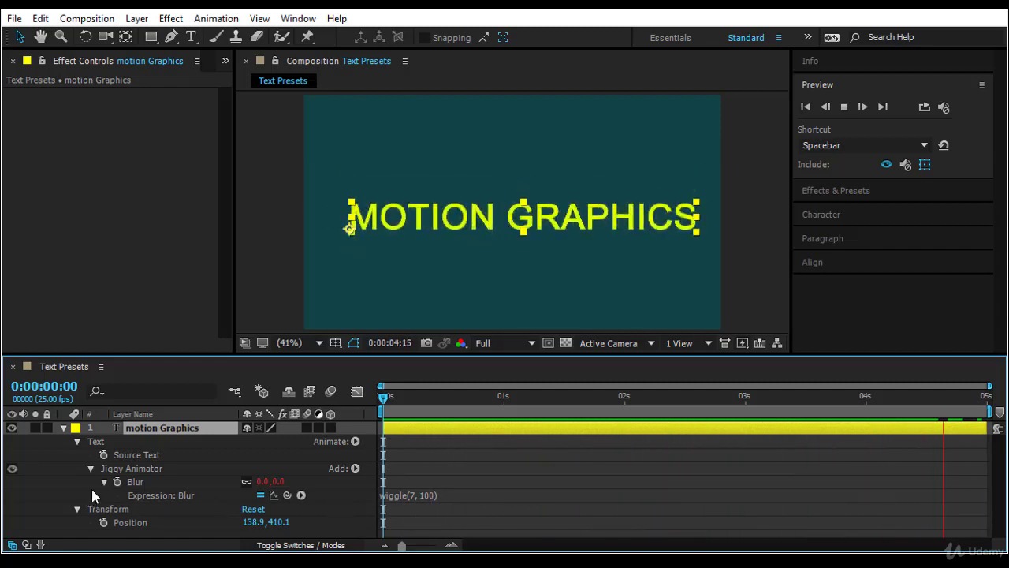
{"action": "left_click", "coordinate": [355, 468]}
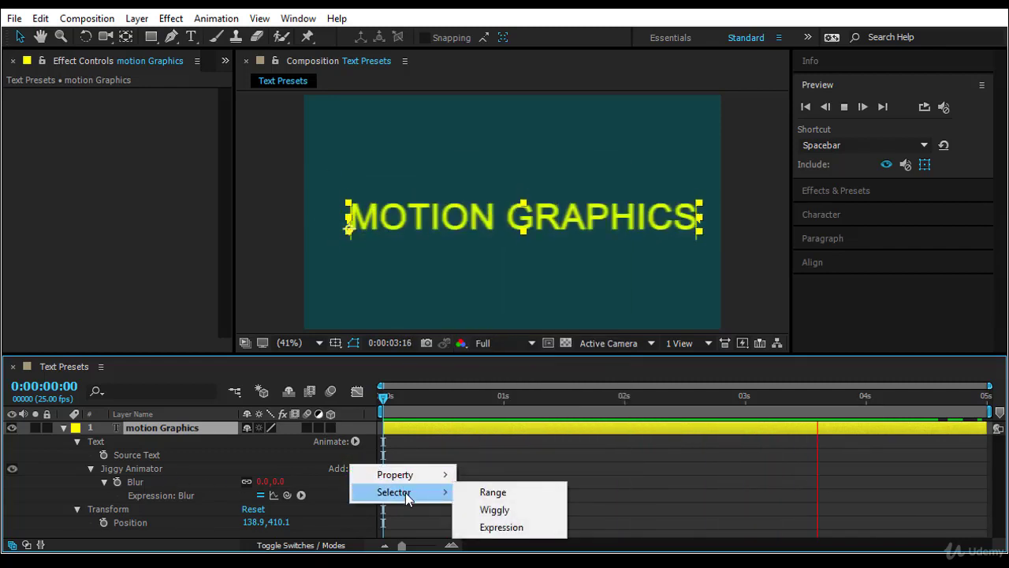
{"action": "left_click", "coordinate": [661, 495]}
{"action": "left_click", "coordinate": [477, 513]}
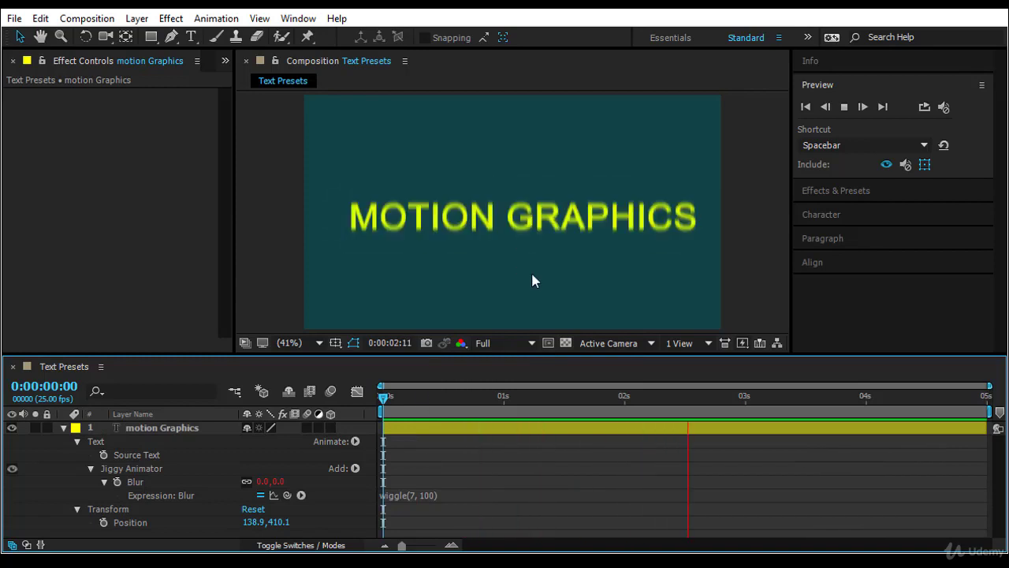
Step: Delete the Jiggy Animator, switch to Adobe Bridge and apply the Transporter preset to the text layer
{"action": "left_click", "coordinate": [156, 468]}
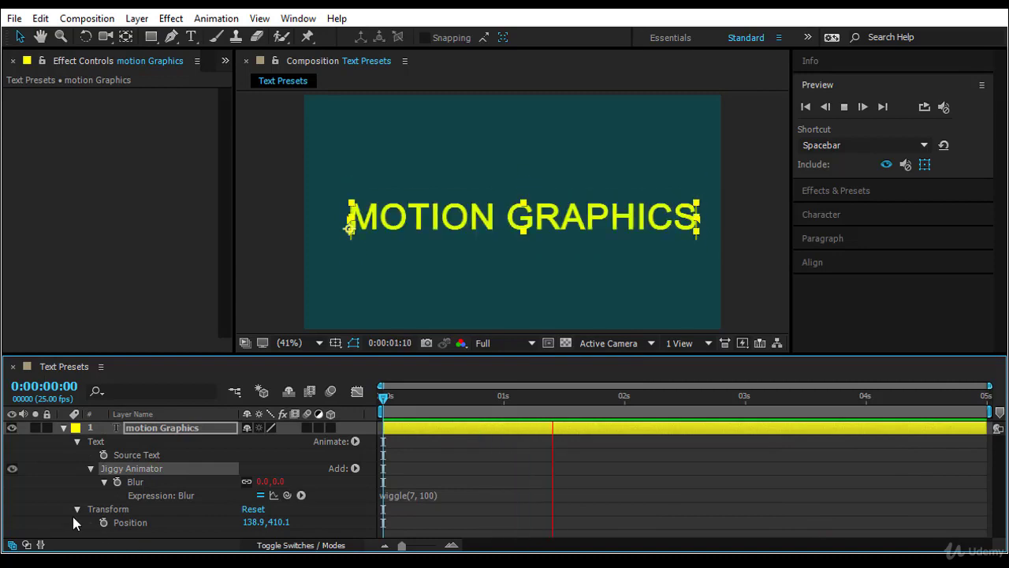
{"action": "key", "text": "Delete"}
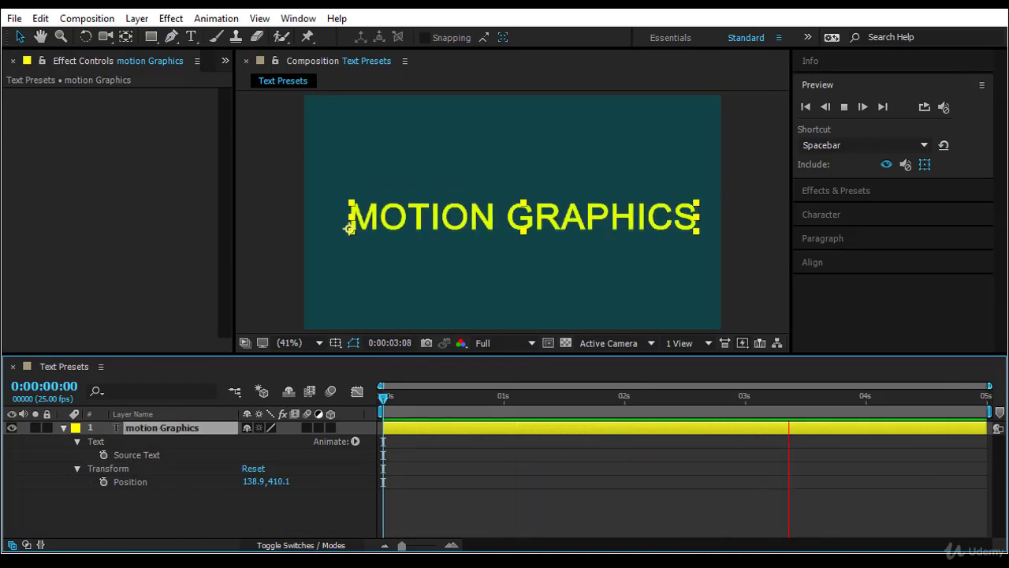
{"action": "key", "text": "alt+Tab"}
{"action": "left_click", "coordinate": [252, 275]}
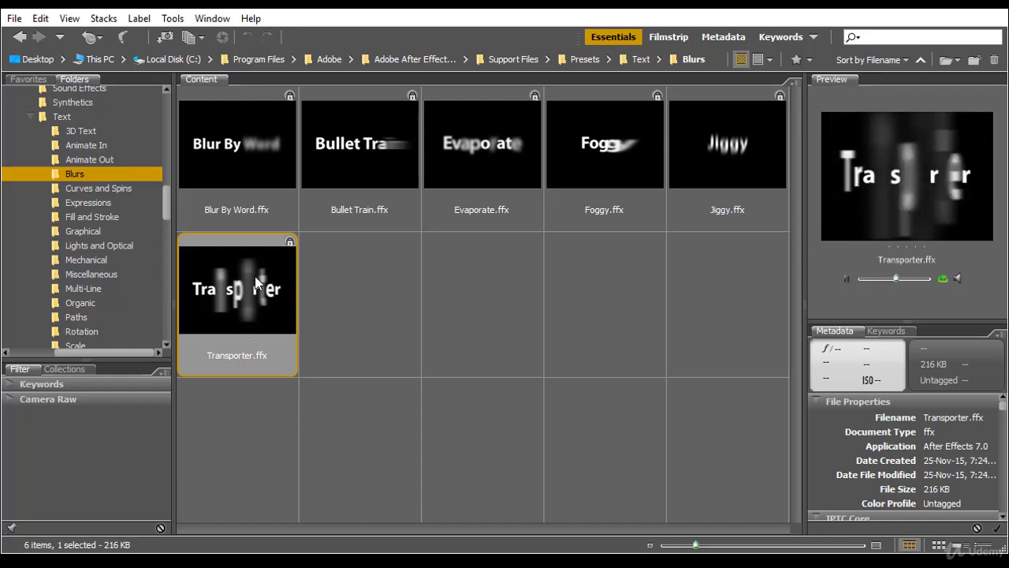
{"action": "left_click", "coordinate": [255, 280]}
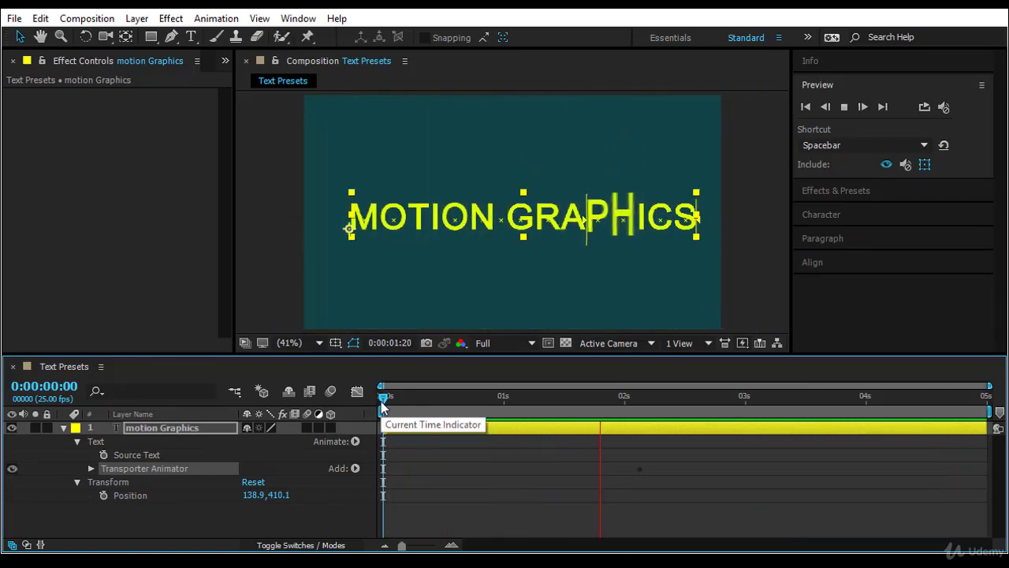
Step: Deselect the text layer, play back the Transporter animation from the timeline start, and return to the first frame
{"action": "left_click", "coordinate": [384, 401]}
{"action": "mouse_move", "coordinate": [384, 400]}
{"action": "left_mouse_down"}
{"action": "mouse_move", "coordinate": [623, 412]}
{"action": "mouse_move", "coordinate": [383, 402]}
{"action": "left_mouse_up"}
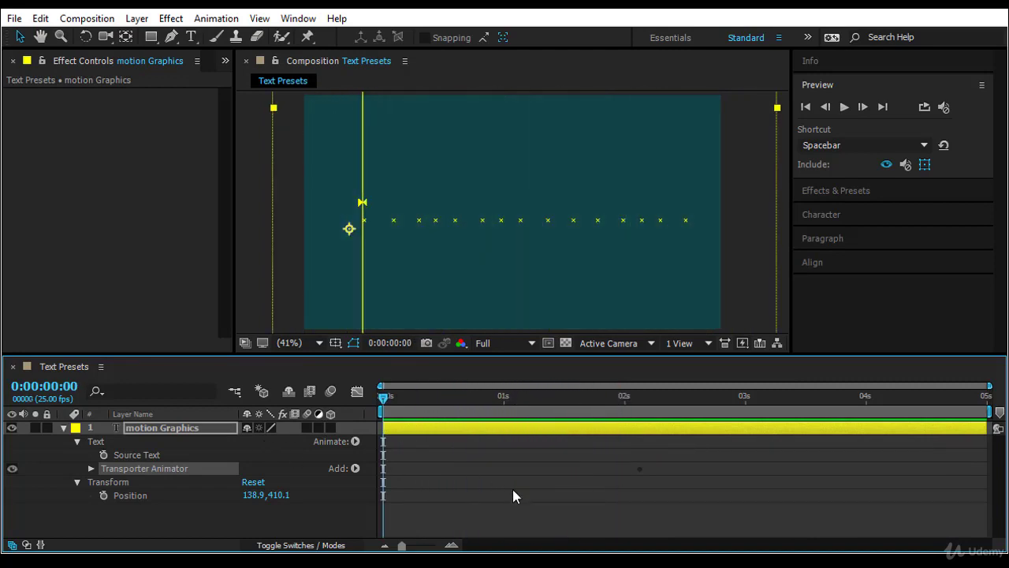
{"action": "left_click", "coordinate": [512, 491]}
{"action": "left_click", "coordinate": [842, 108]}
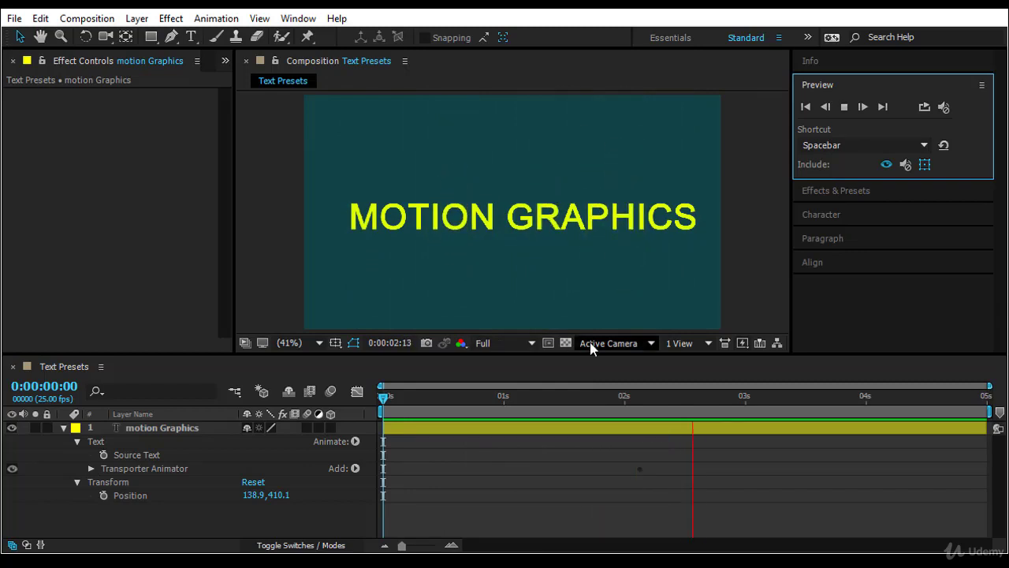
{"action": "left_click_drag", "start_coordinate": [382, 399], "coordinate": [187, 466]}
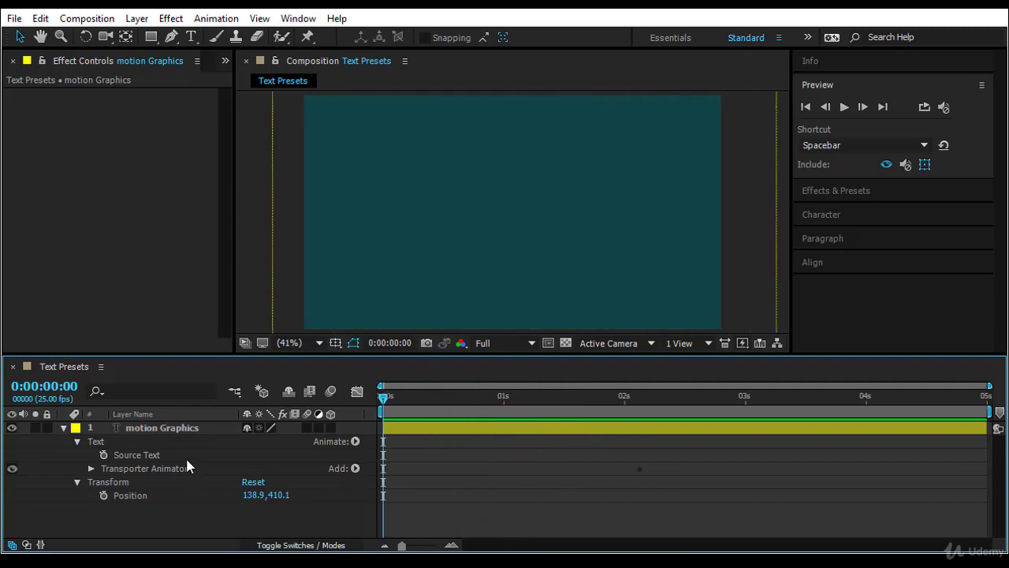
Step: Reveal the text layer's modified properties and expand the Transporter Animator's Range Selector 1 to examine its Start, End and Offset
{"action": "left_click", "coordinate": [199, 430]}
{"action": "key", "text": "u"}
{"action": "key", "text": "u"}
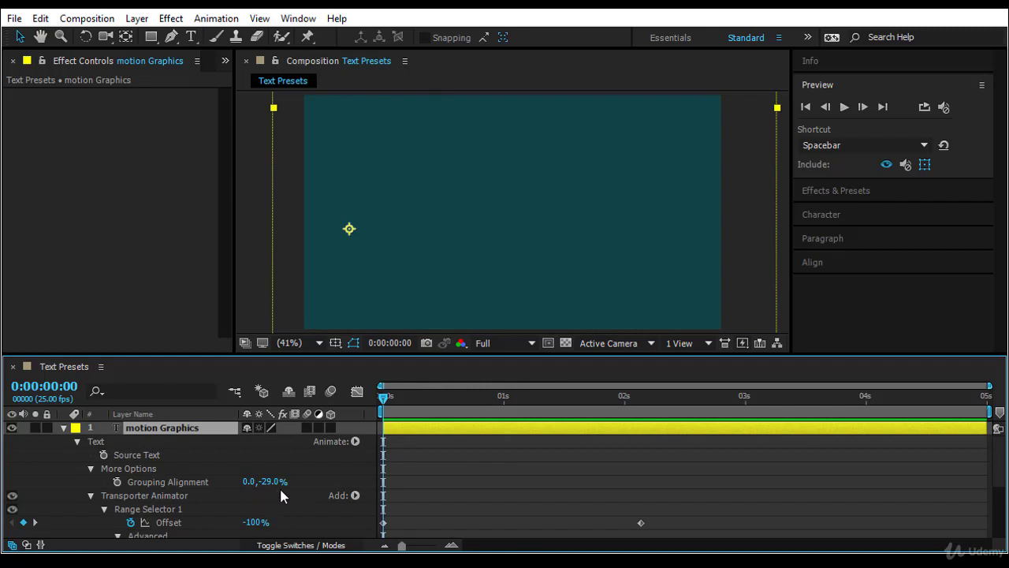
{"action": "scroll", "coordinate": [275, 492], "scroll_direction": "down", "scroll_amount": 2}
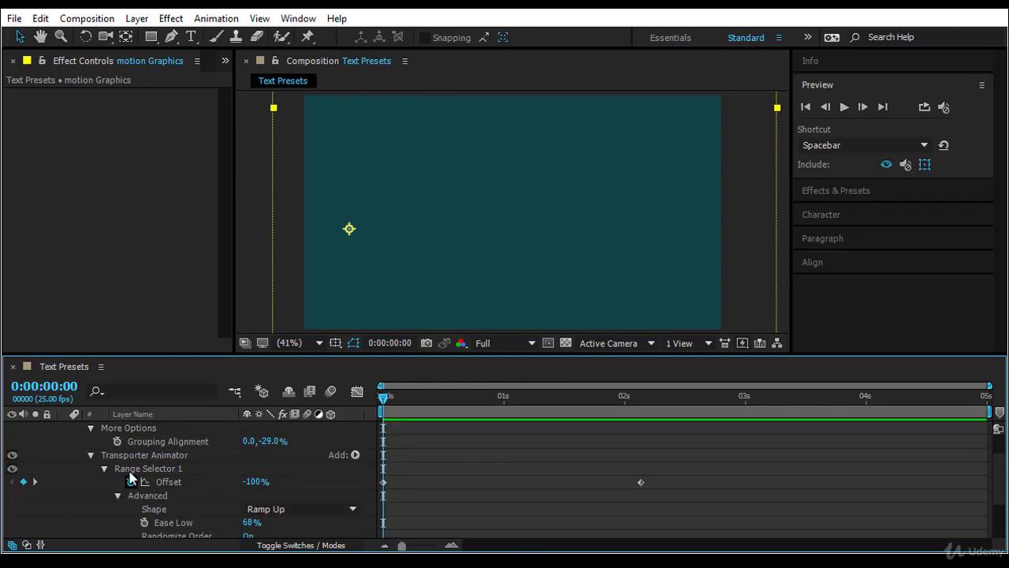
{"action": "left_click", "coordinate": [105, 468]}
{"action": "scroll", "coordinate": [108, 474], "scroll_direction": "down", "scroll_amount": 2}
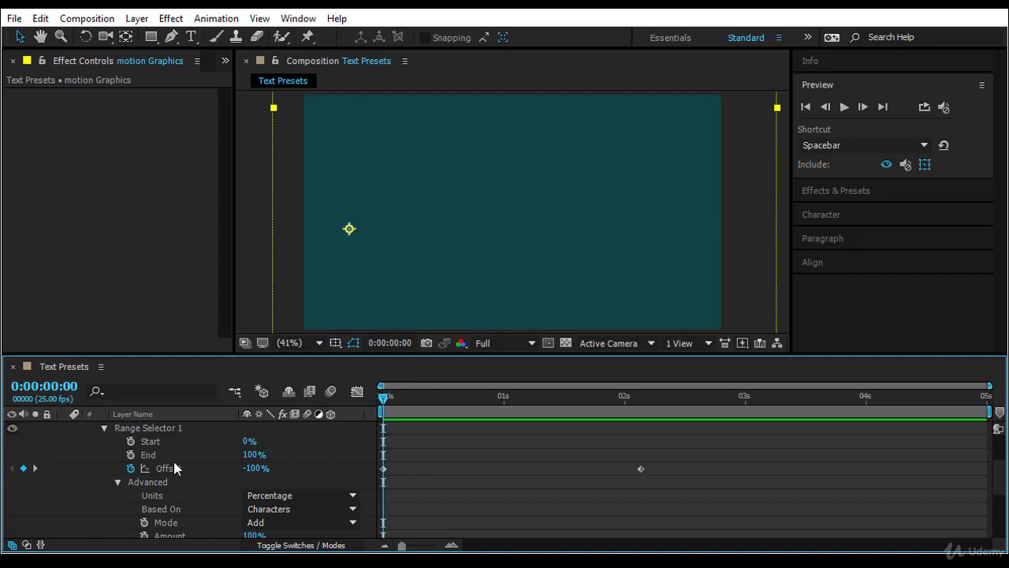
Step: Examine the Transporter Range Selector's Advanced settings and the animator's Scale, Opacity and Blur at the timeline start
{"action": "left_click_drag", "start_coordinate": [384, 402], "coordinate": [356, 440]}
{"action": "scroll", "coordinate": [295, 459], "scroll_direction": "down", "scroll_amount": 2}
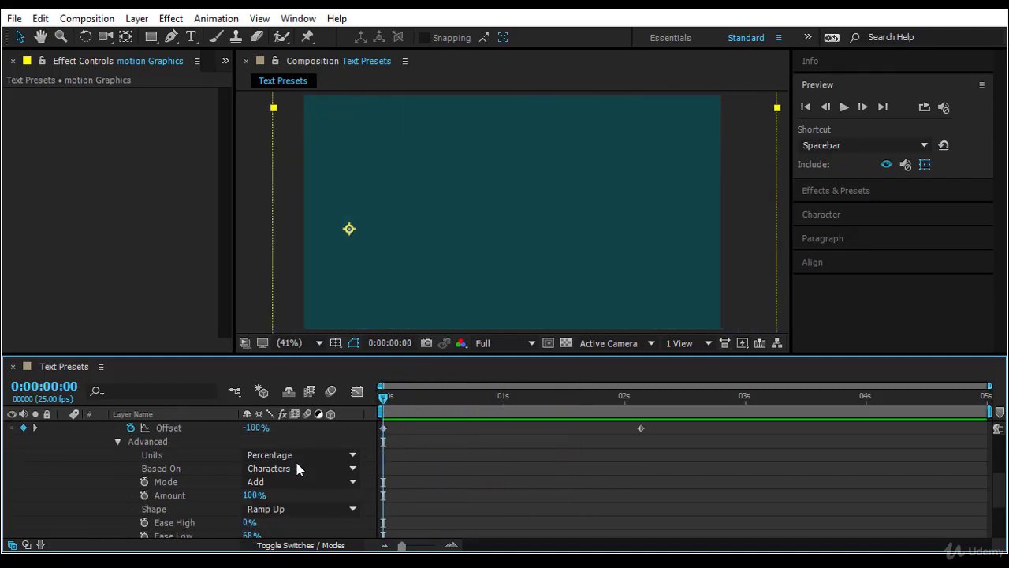
{"action": "scroll", "coordinate": [291, 498], "scroll_direction": "down", "scroll_amount": 2}
{"action": "scroll", "coordinate": [291, 504], "scroll_direction": "down", "scroll_amount": 2}
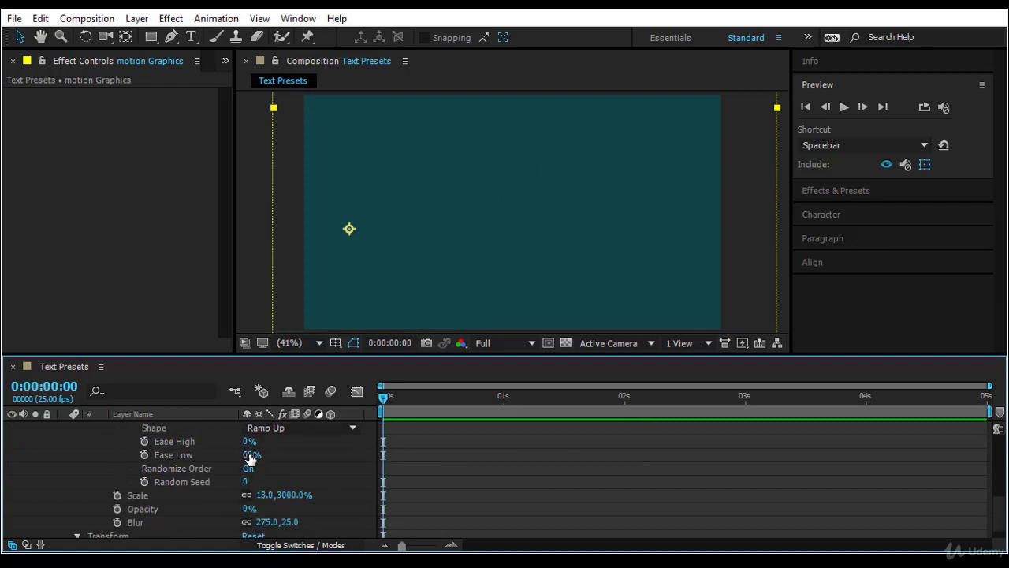
{"action": "scroll", "coordinate": [298, 452], "scroll_direction": "down", "scroll_amount": 1}
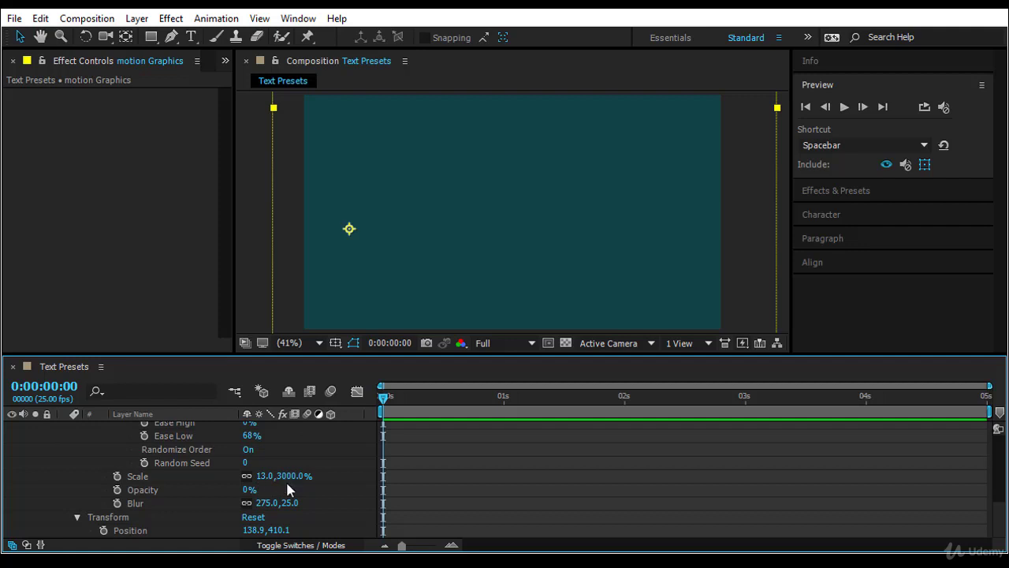
Step: Scrub the opening frames, replay the Transporter animation from the beginning, and return to the timeline start
{"action": "left_click_drag", "start_coordinate": [381, 399], "coordinate": [389, 484]}
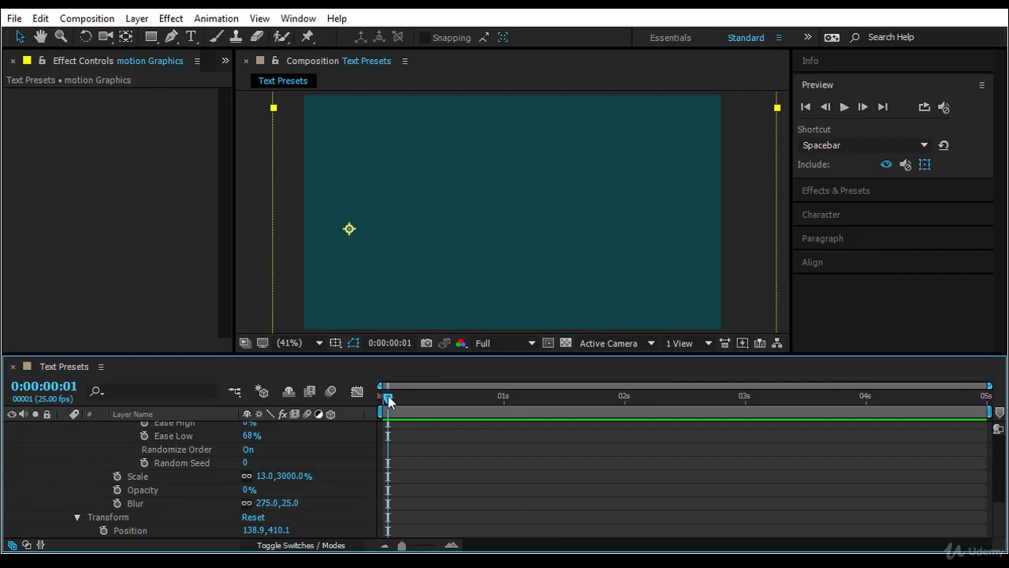
{"action": "left_click_drag", "start_coordinate": [387, 399], "coordinate": [367, 401]}
{"action": "left_click", "coordinate": [848, 107]}
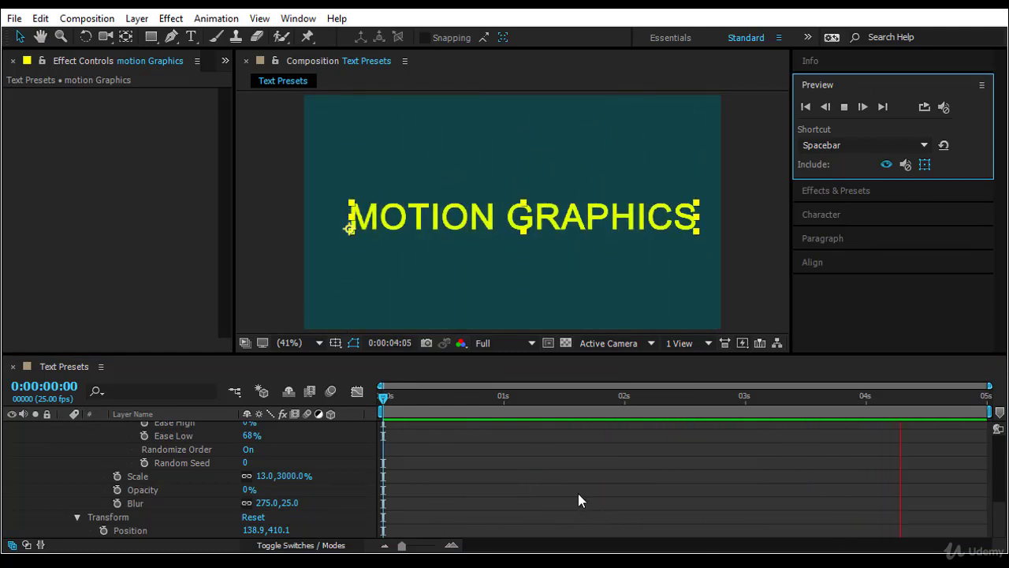
{"action": "left_click", "coordinate": [381, 401]}
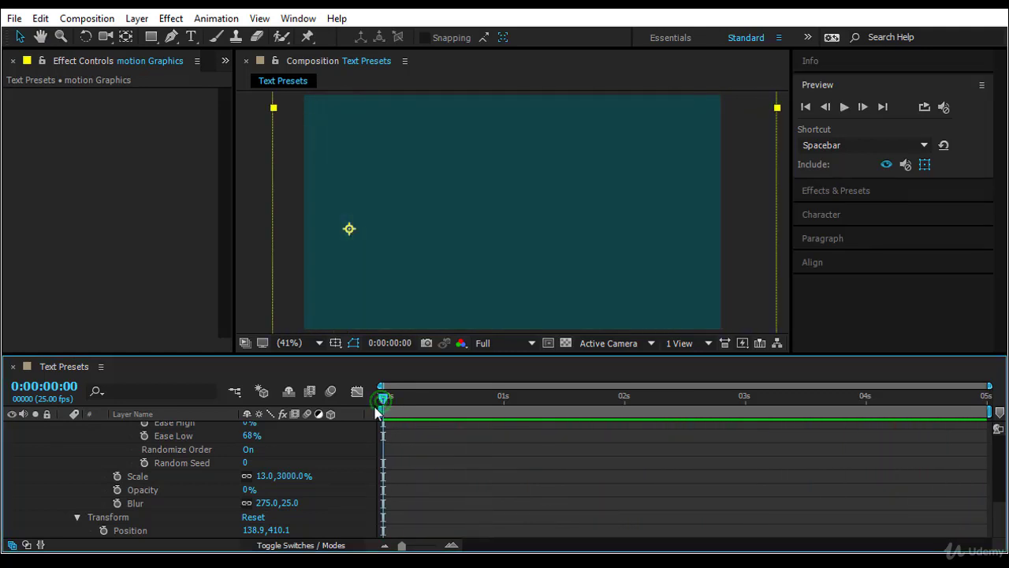
Step: Try the Transporter Animator with Blur at 250.0, 0.0 and play back the animation
{"action": "left_click", "coordinate": [291, 502]}
{"action": "type", "text": "0"}
{"action": "key", "text": "Return"}
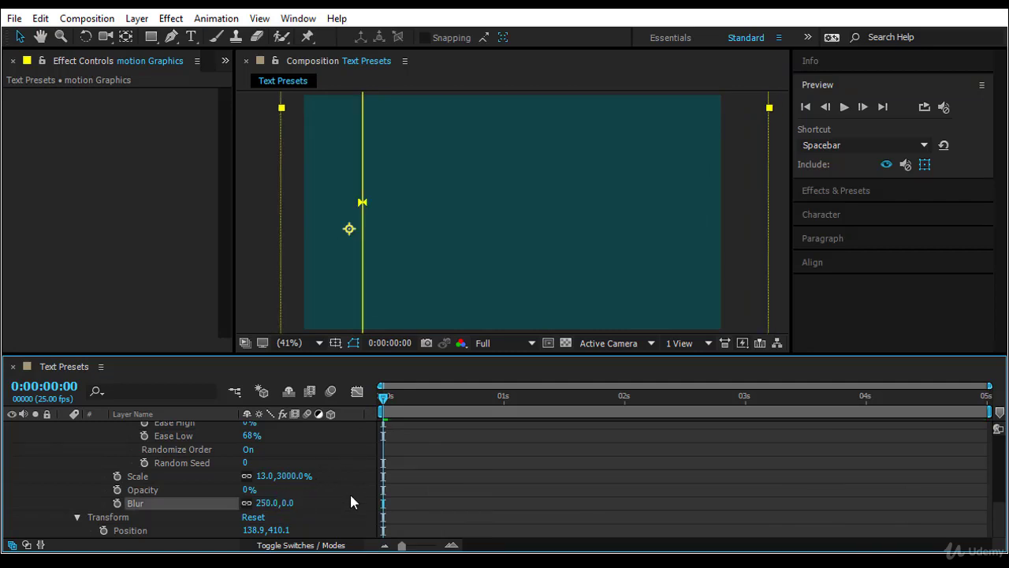
{"action": "left_click", "coordinate": [844, 107]}
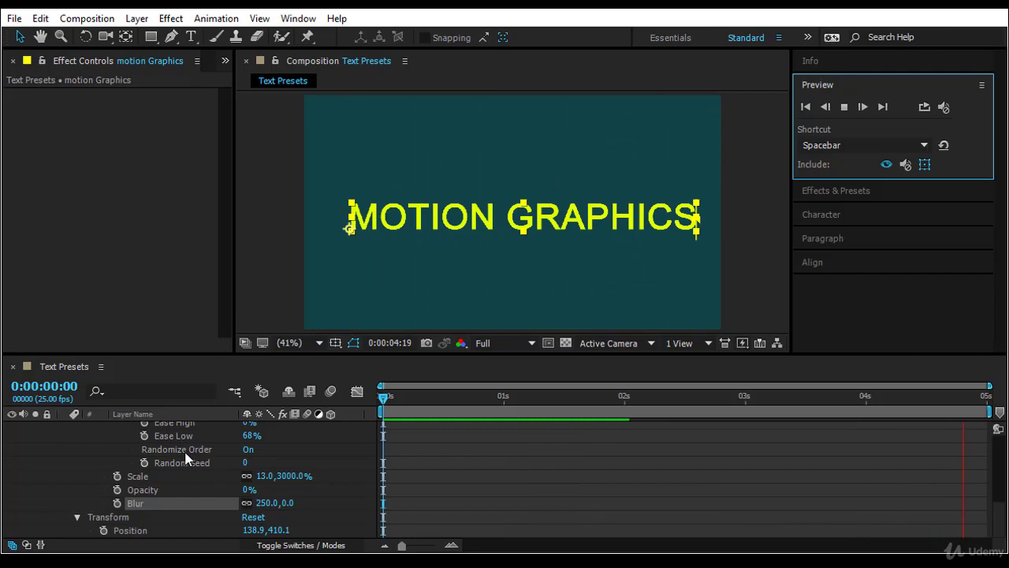
Step: Compare the Transporter playback with Randomize Order turned off and turned back on
{"action": "left_click", "coordinate": [247, 449]}
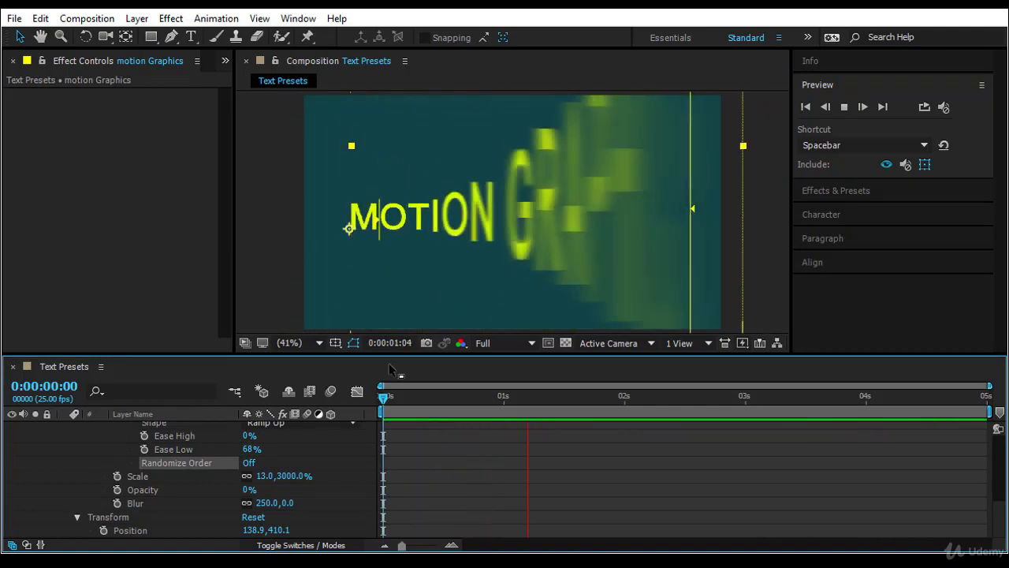
{"action": "left_click", "coordinate": [248, 463]}
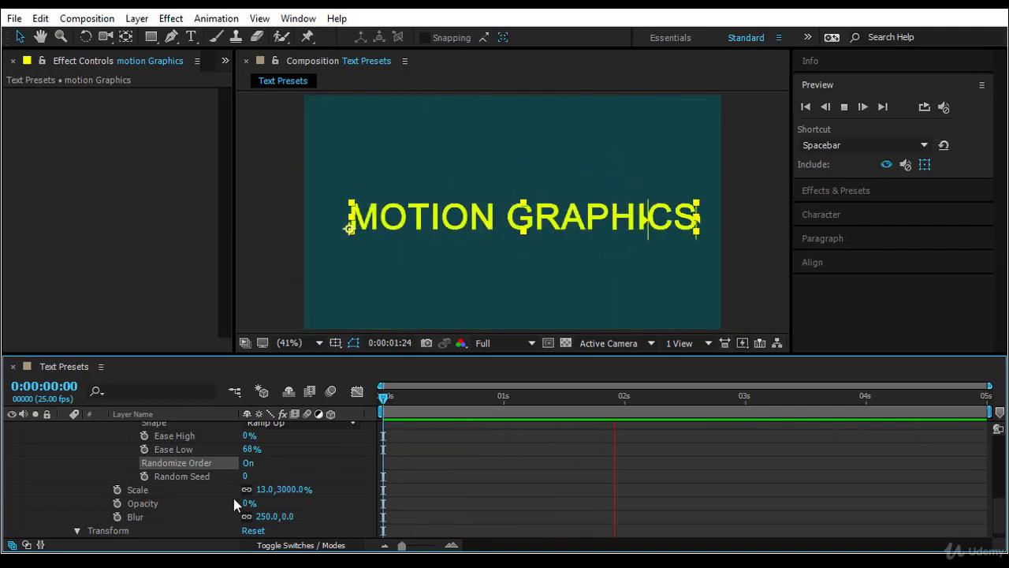
{"action": "left_click", "coordinate": [201, 488]}
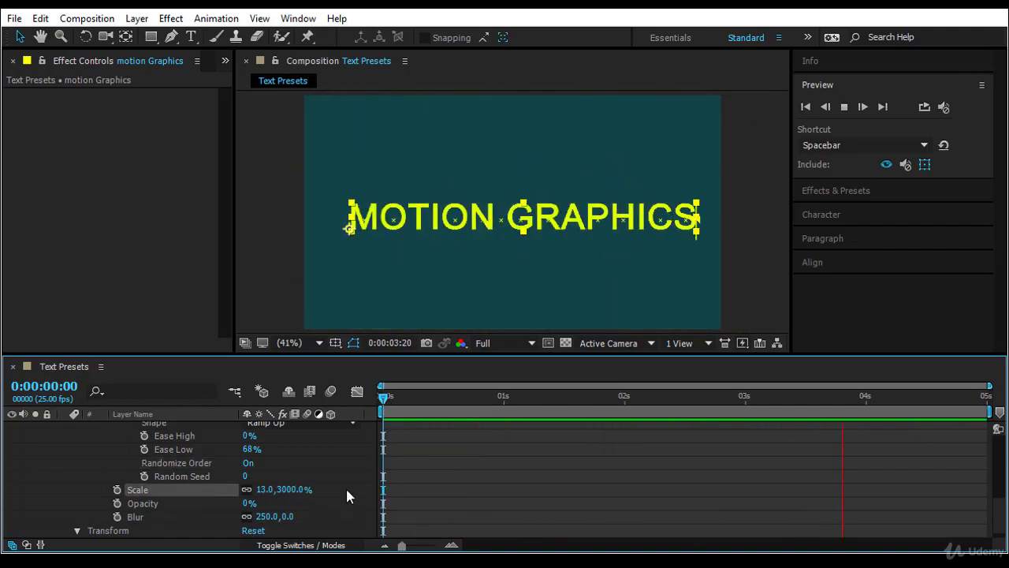
Step: Restore the Transporter Animator's Blur to 275.0, 25.0 and deselect the text layer while the animation plays
{"action": "left_click", "coordinate": [309, 519]}
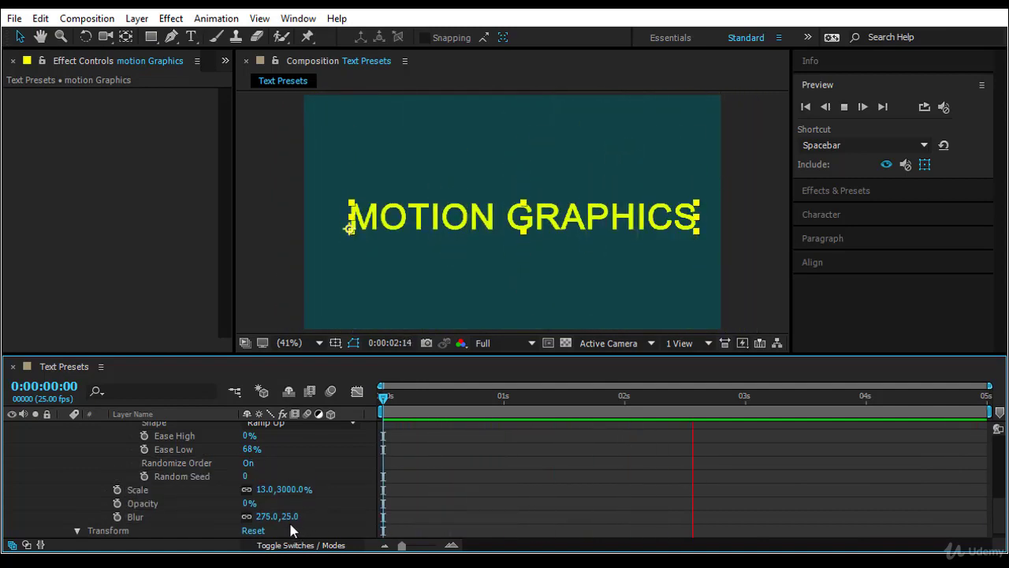
{"action": "left_click_drag", "start_coordinate": [262, 517], "coordinate": [276, 520]}
{"action": "scroll", "coordinate": [296, 511], "scroll_direction": "up", "scroll_amount": 4}
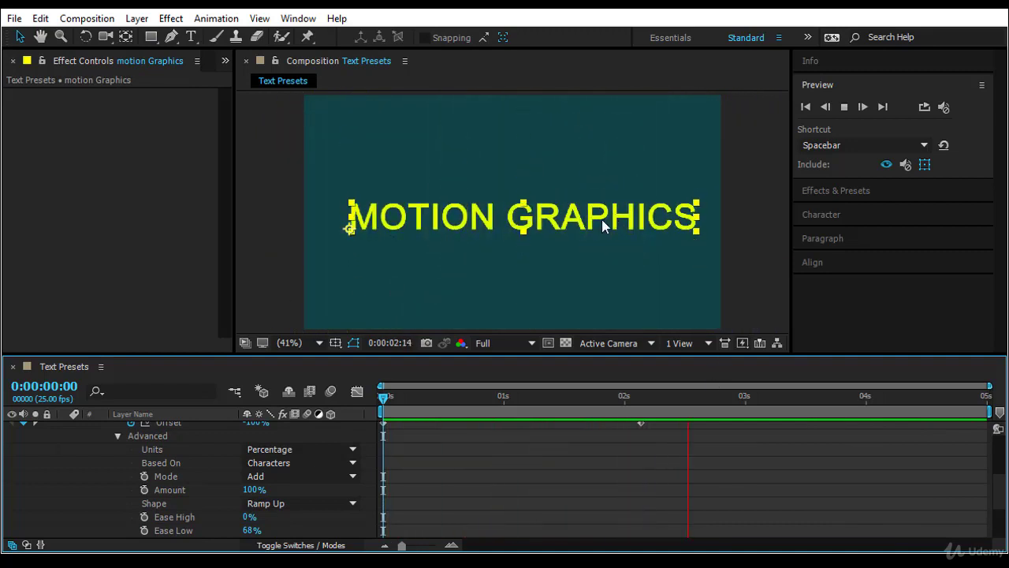
{"action": "left_click", "coordinate": [216, 18]}
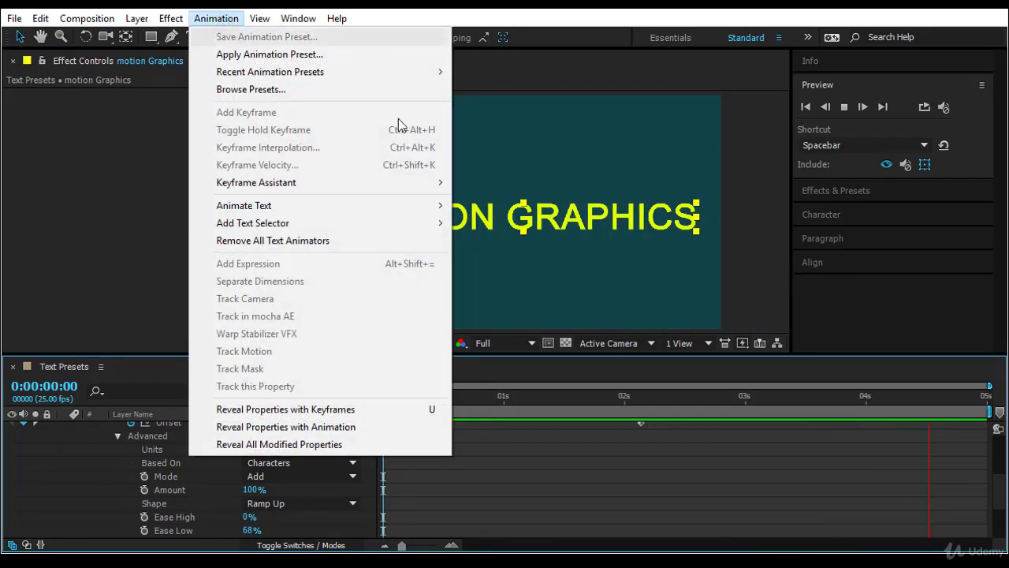
{"action": "left_click", "coordinate": [636, 476]}
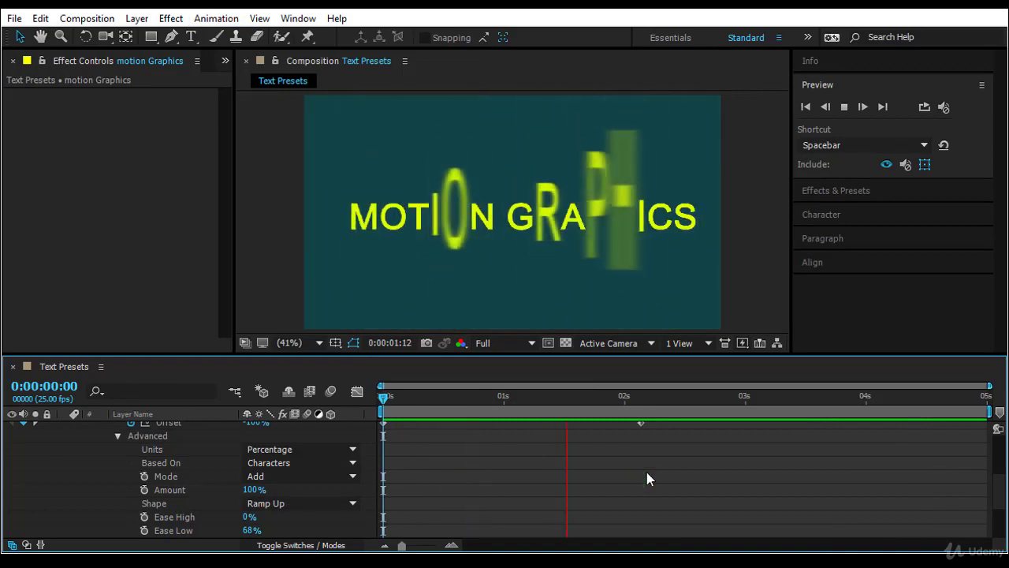